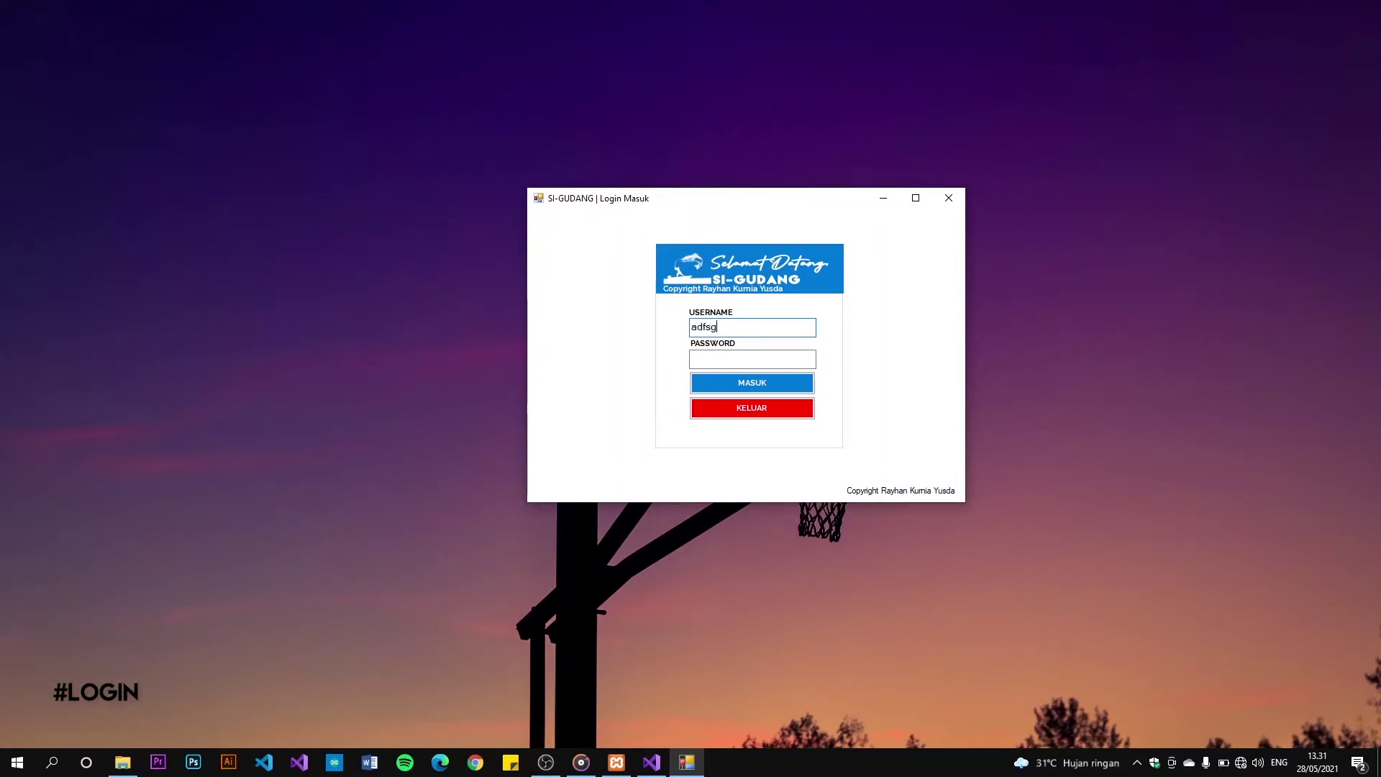
Try to log in with the username adfsgshs and an incorrect account password
left_click(707, 355)
type("$$$$$")
left_click(767, 384)
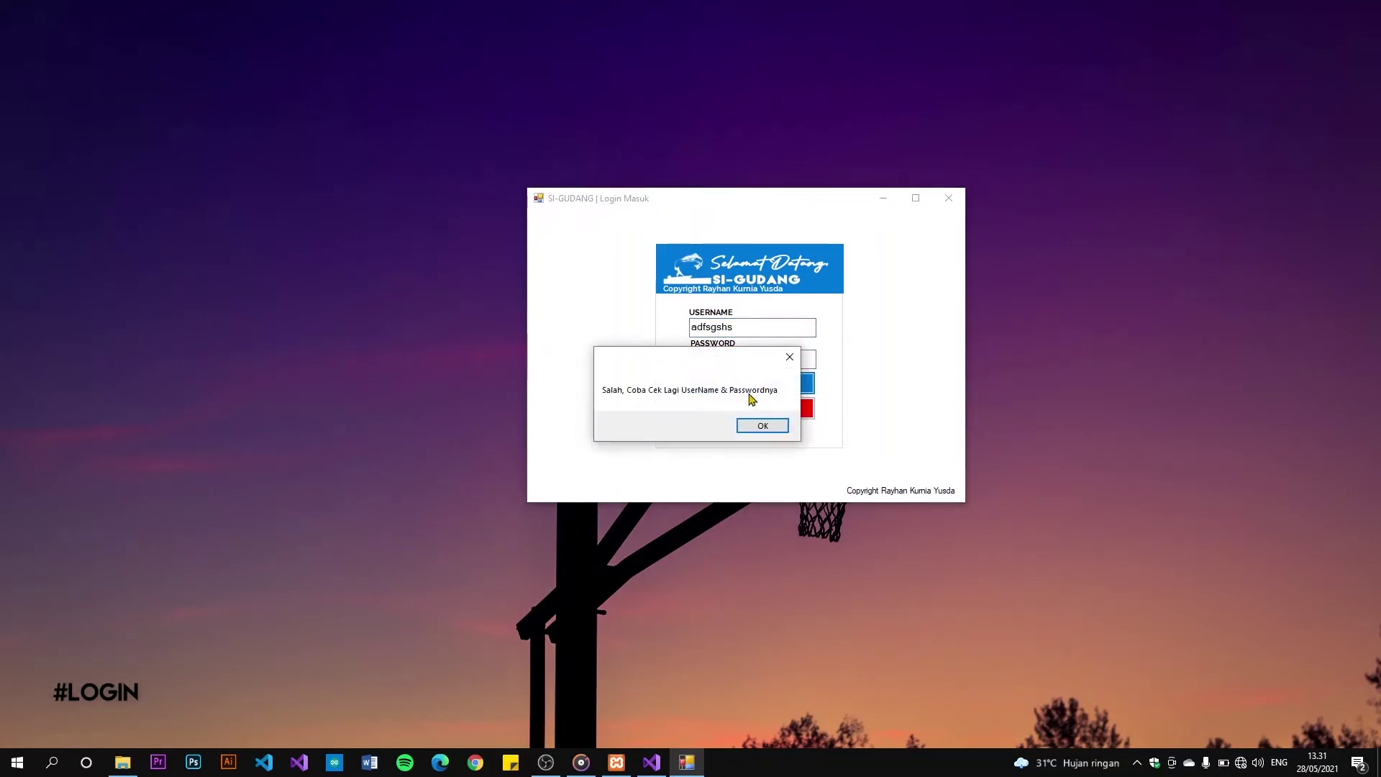
left_click(763, 428)
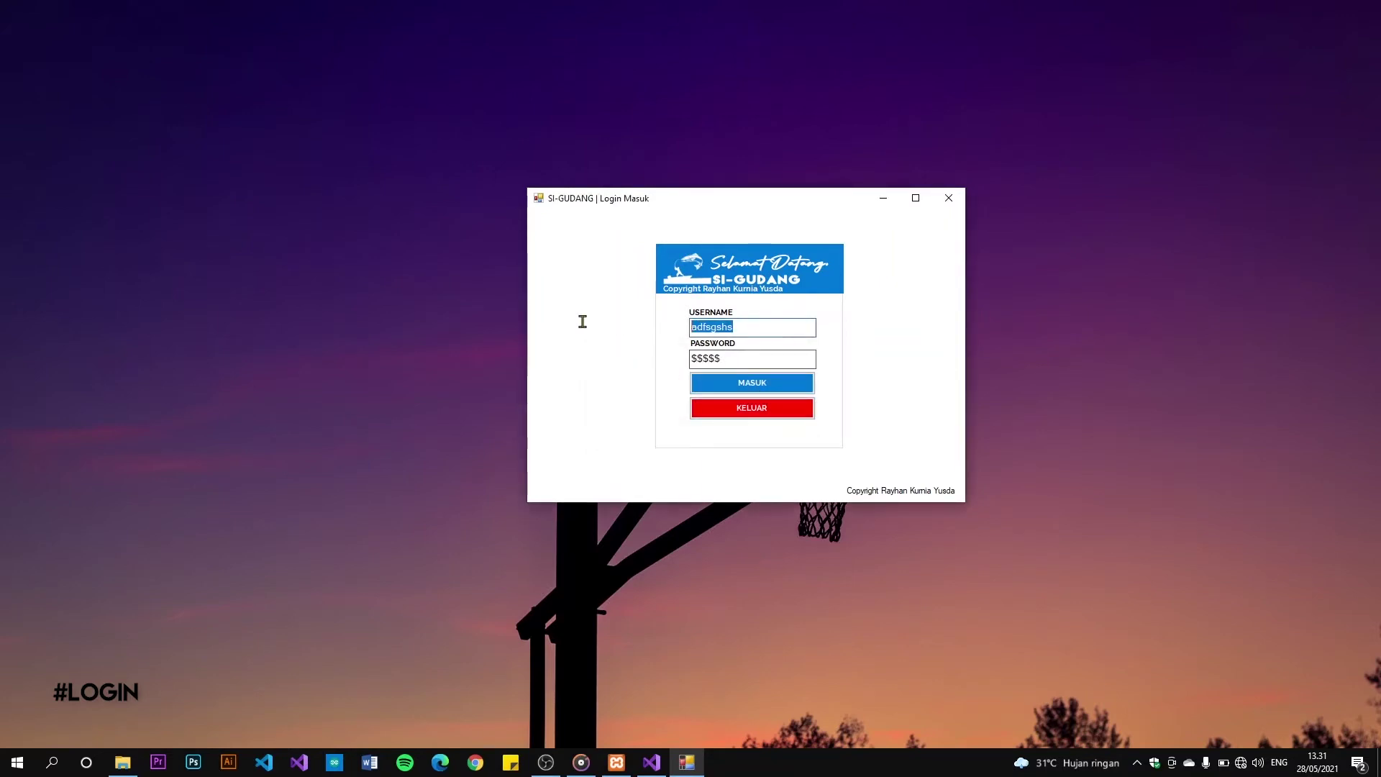
Log in with the username ADMIN and the account password, and maximize the main window
key("BackSpace")
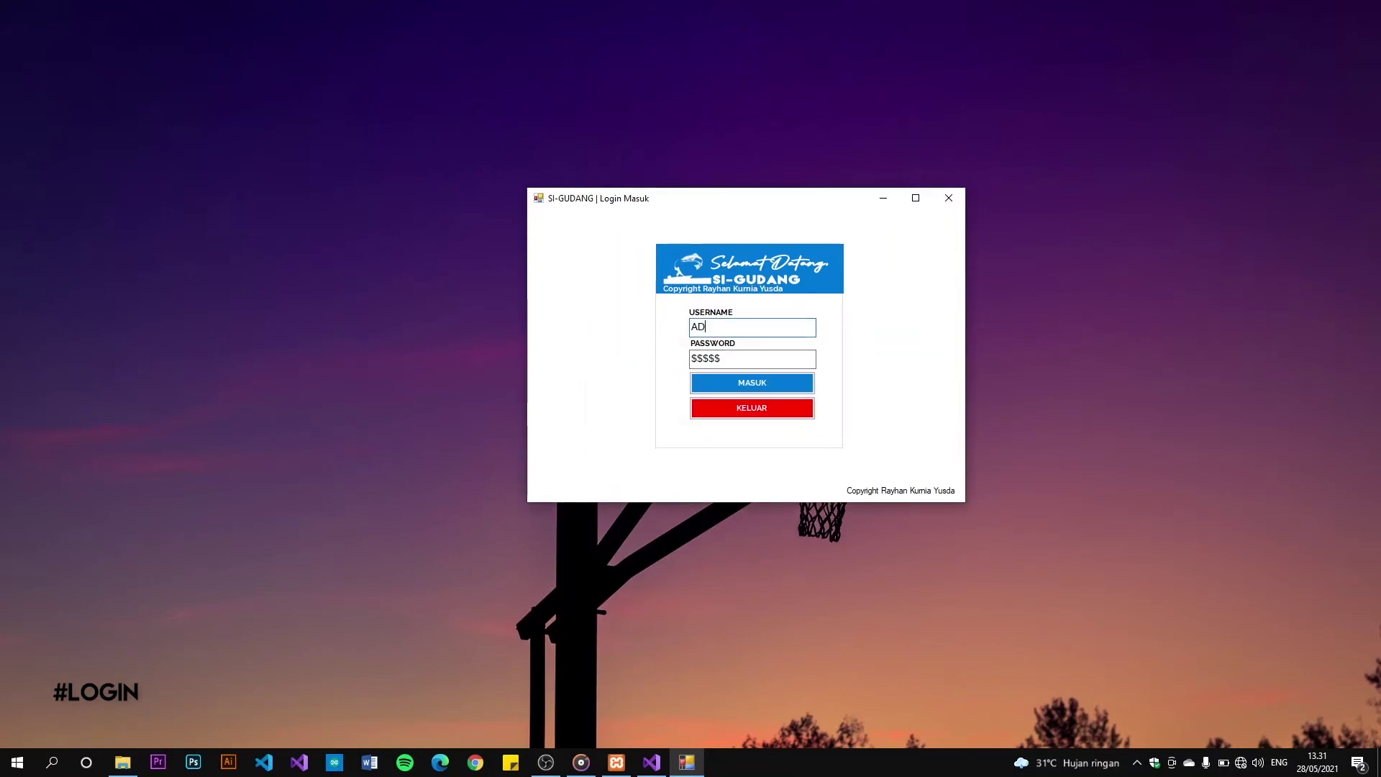
left_click_drag(730, 357, 542, 367)
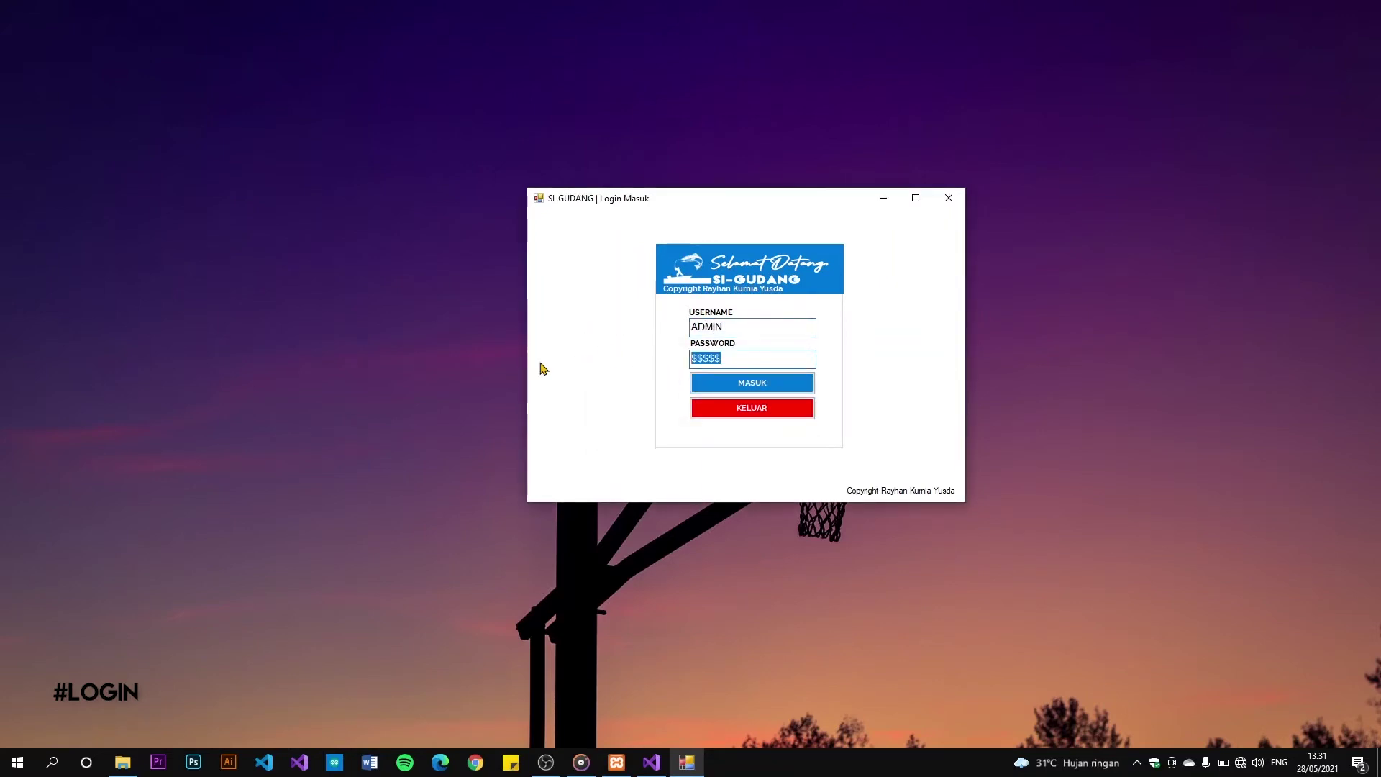
type("$$$")
left_click(783, 384)
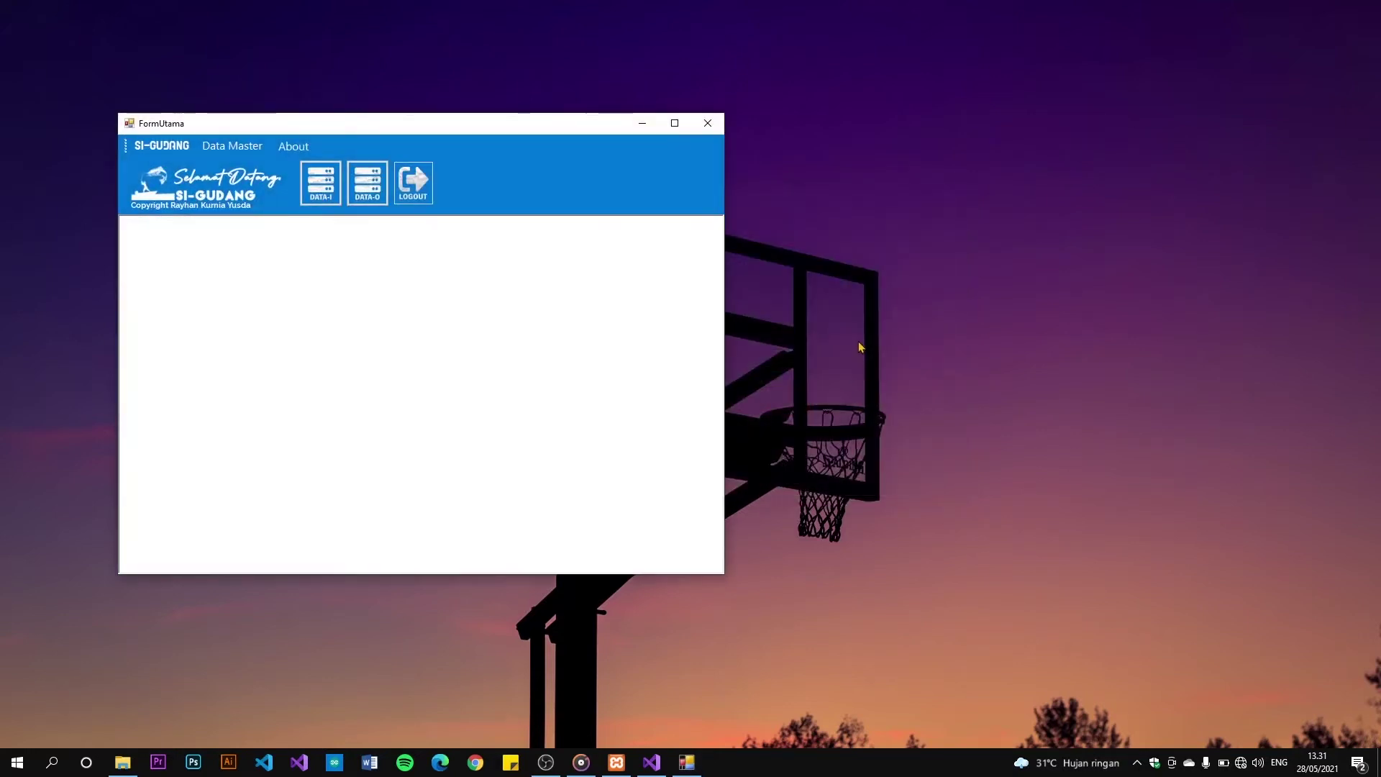
left_click(673, 119)
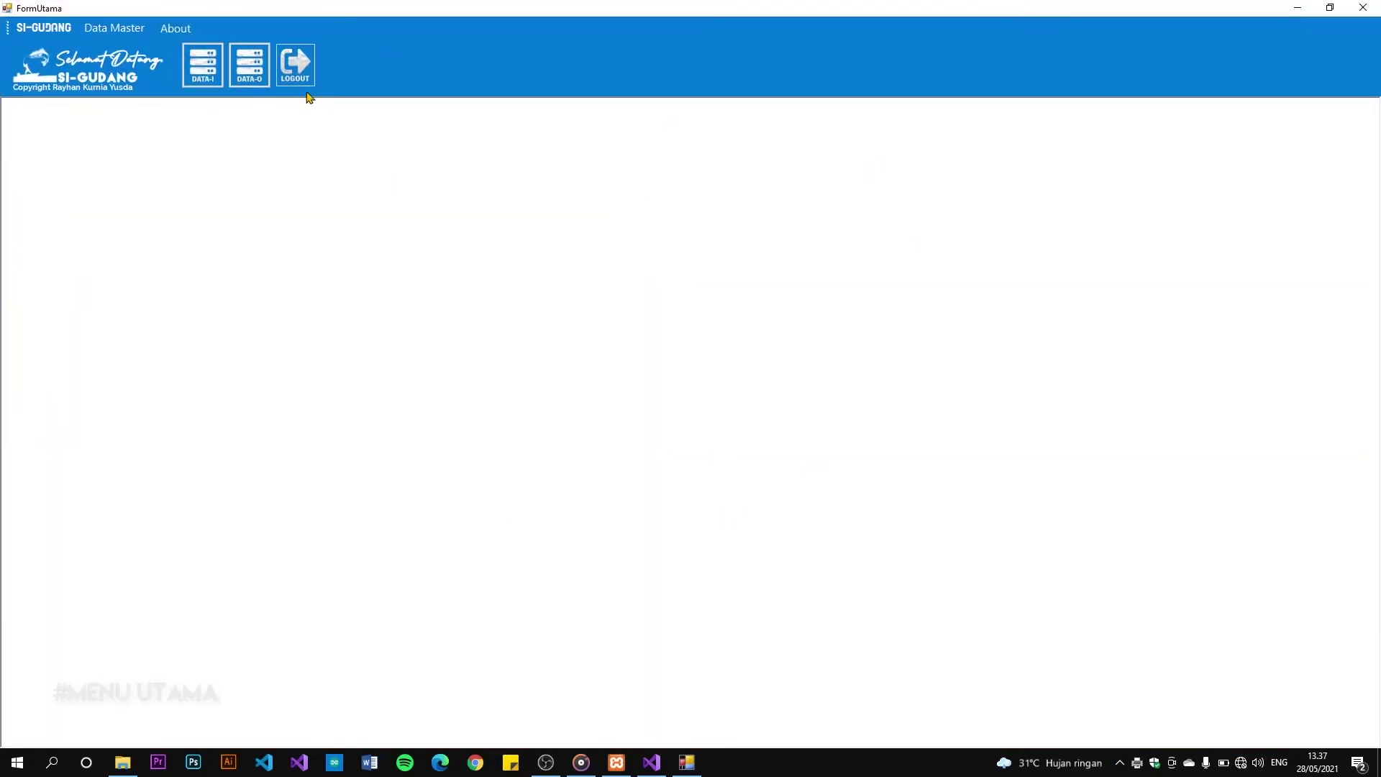
View the incoming-data form through the DATA-I shortcut along with the Data Master options, and close the form
left_click(203, 65)
mouse_move(259, 114)
left_mouse_down()
mouse_move(530, 192)
mouse_move(549, 172)
left_mouse_up()
left_click(115, 28)
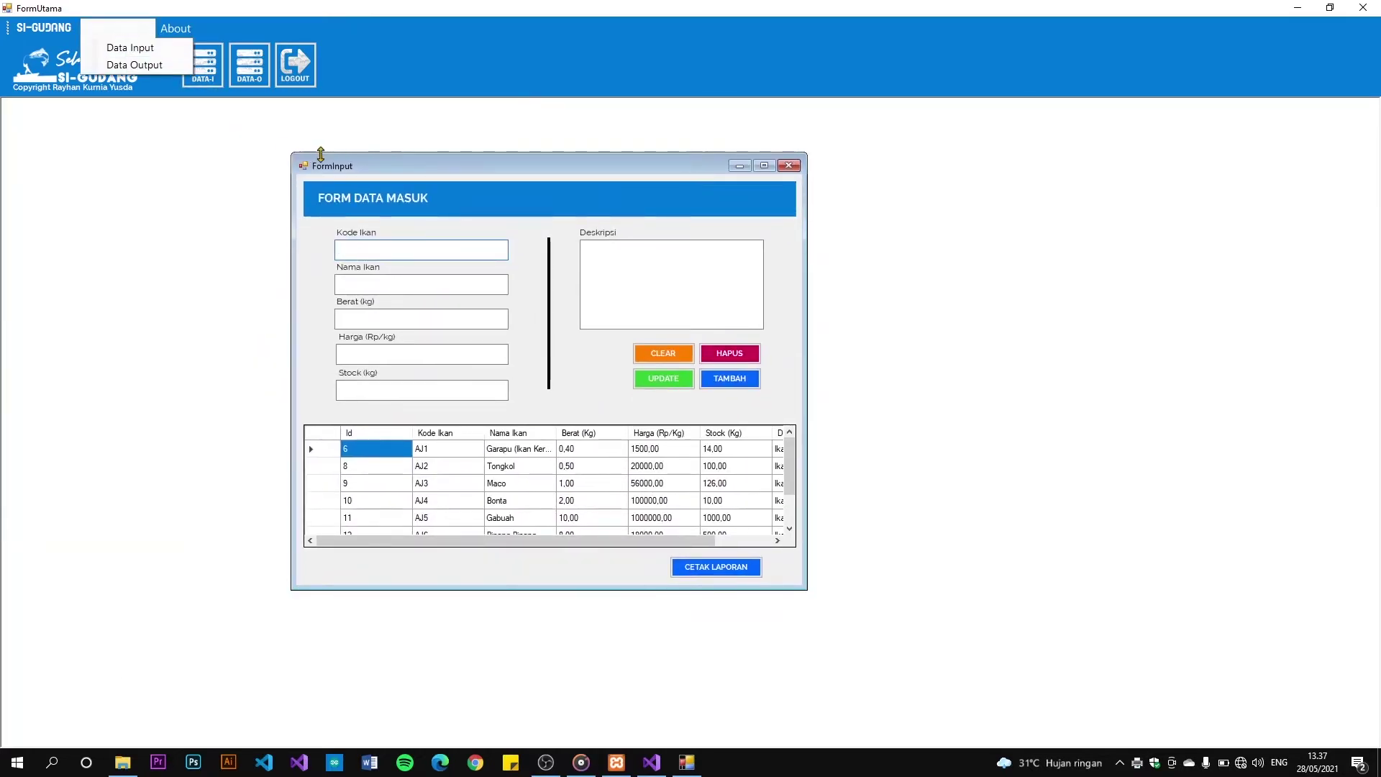
left_click(282, 155)
left_click(789, 165)
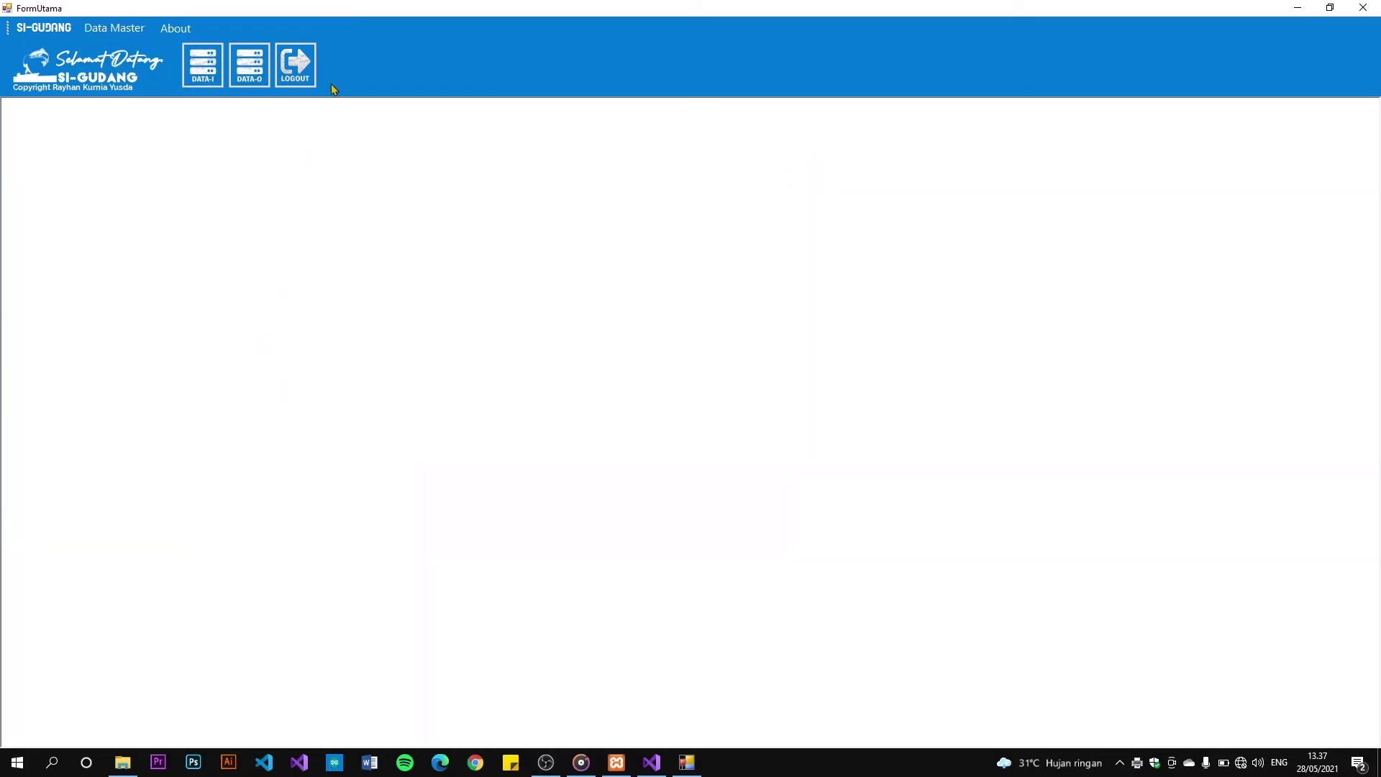
View the outgoing-data form through the DATA-O shortcut along with the Data Master options, and close the form
left_click(250, 65)
left_click_drag(269, 136, 501, 185)
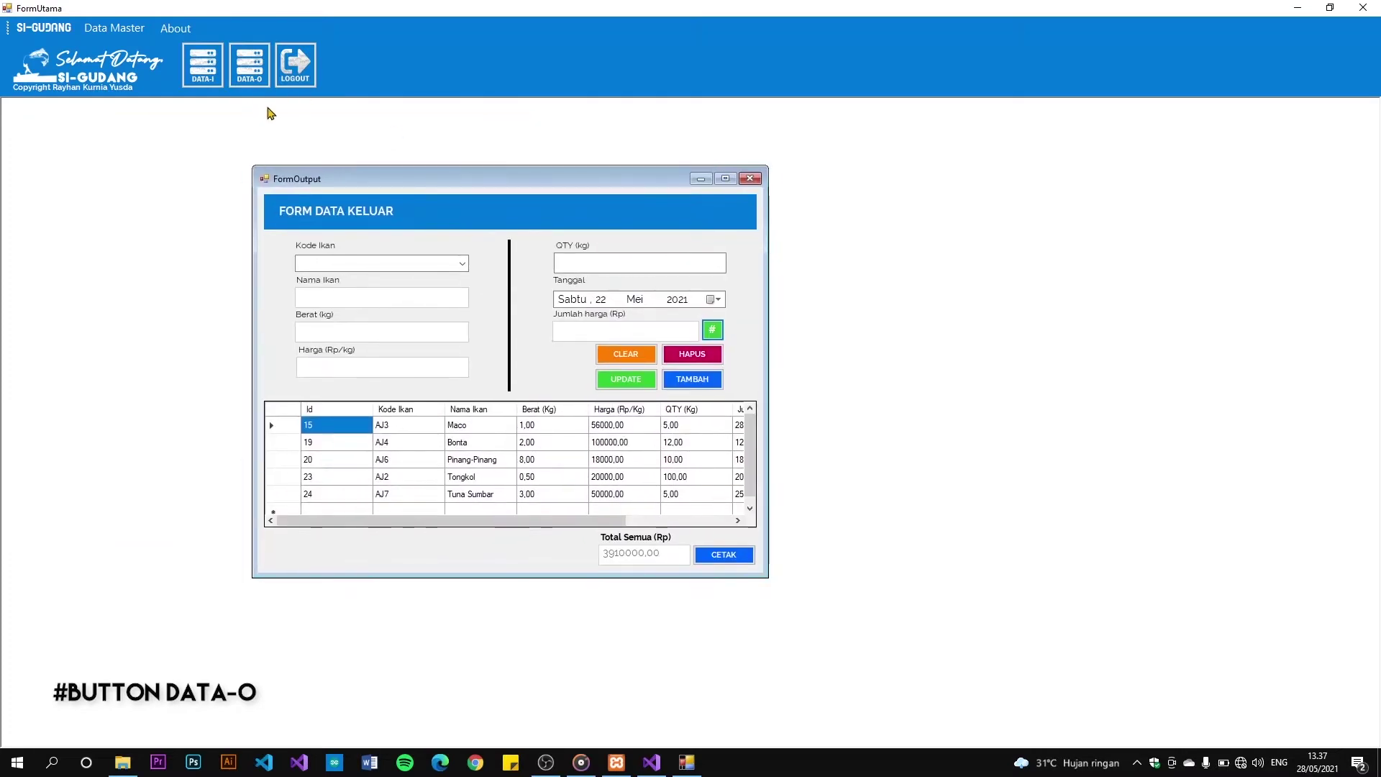
left_click(135, 32)
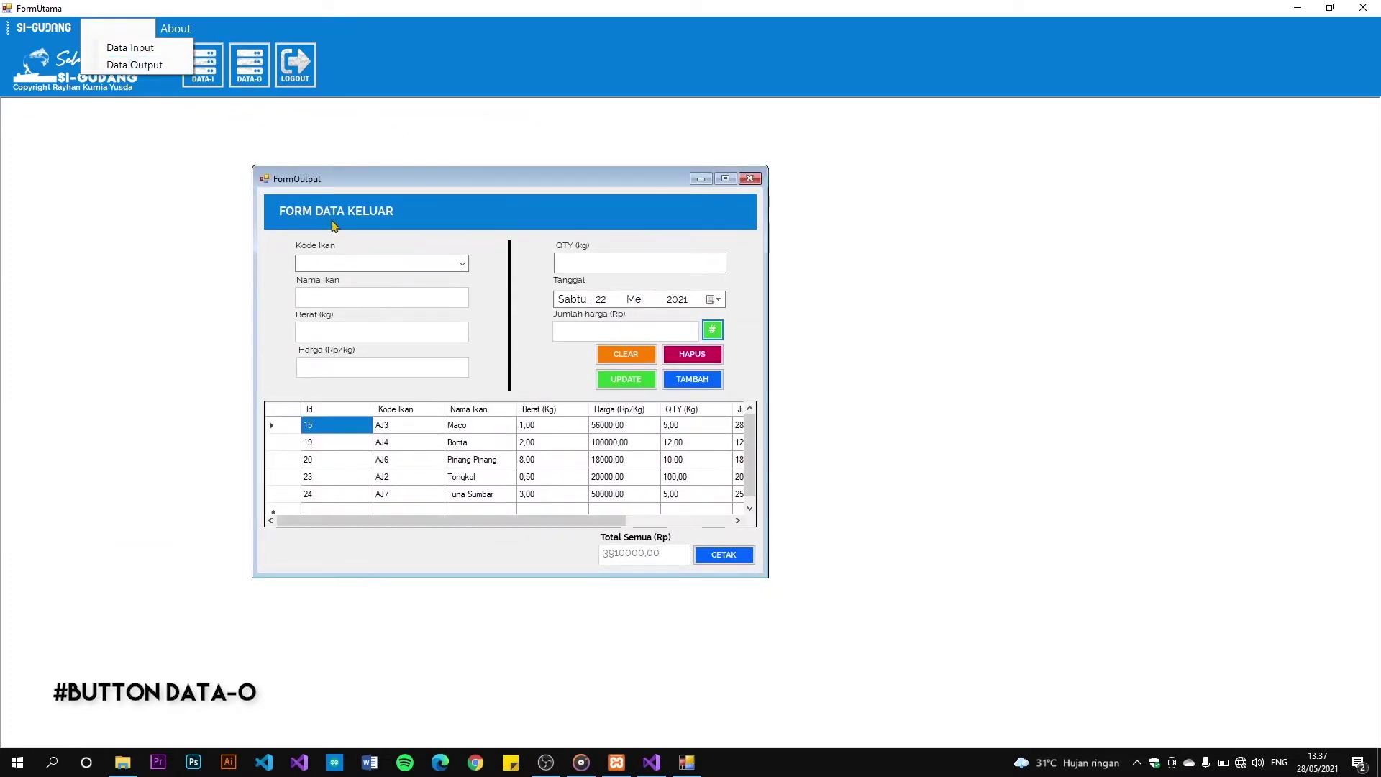
left_click(362, 186)
left_click(750, 178)
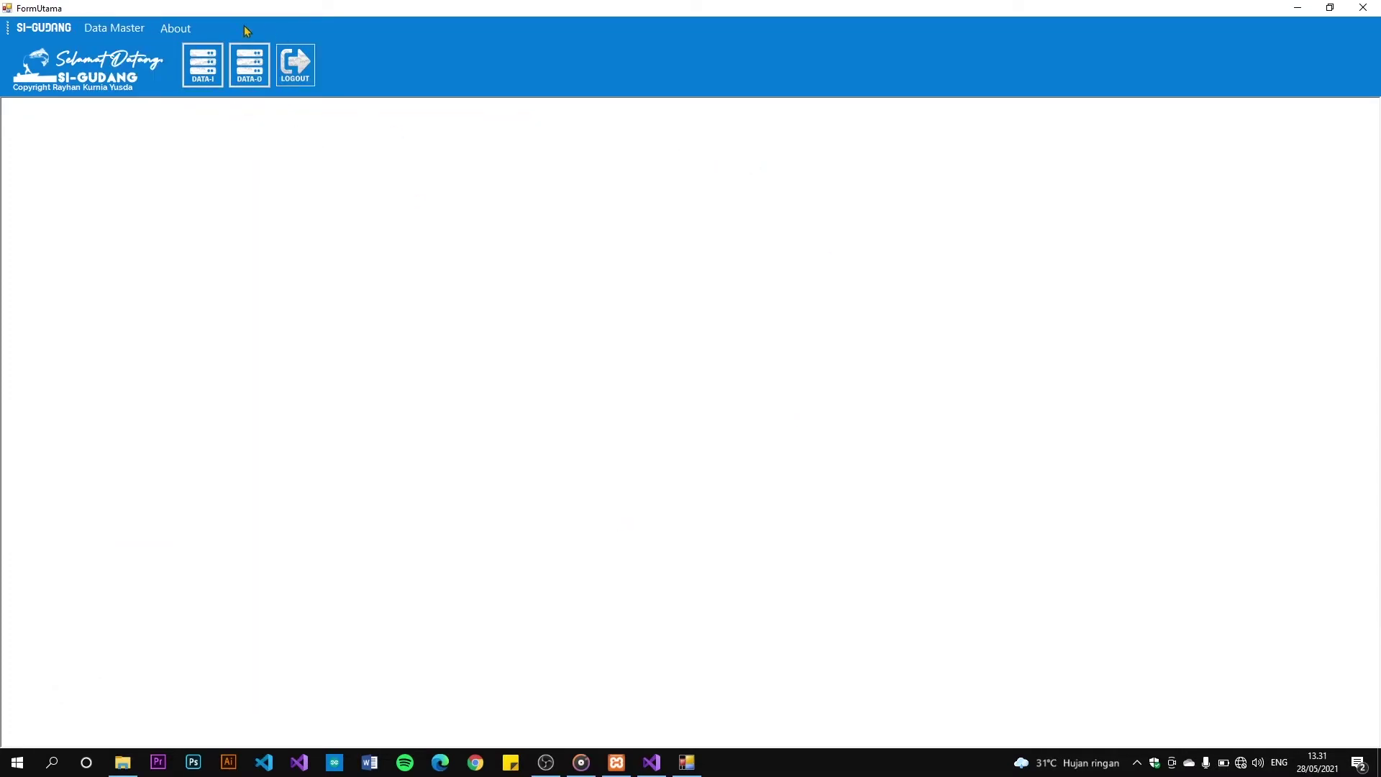
Open the Data Input form from Data Master and place it as a floating window near the middle of the workspace
left_click(115, 28)
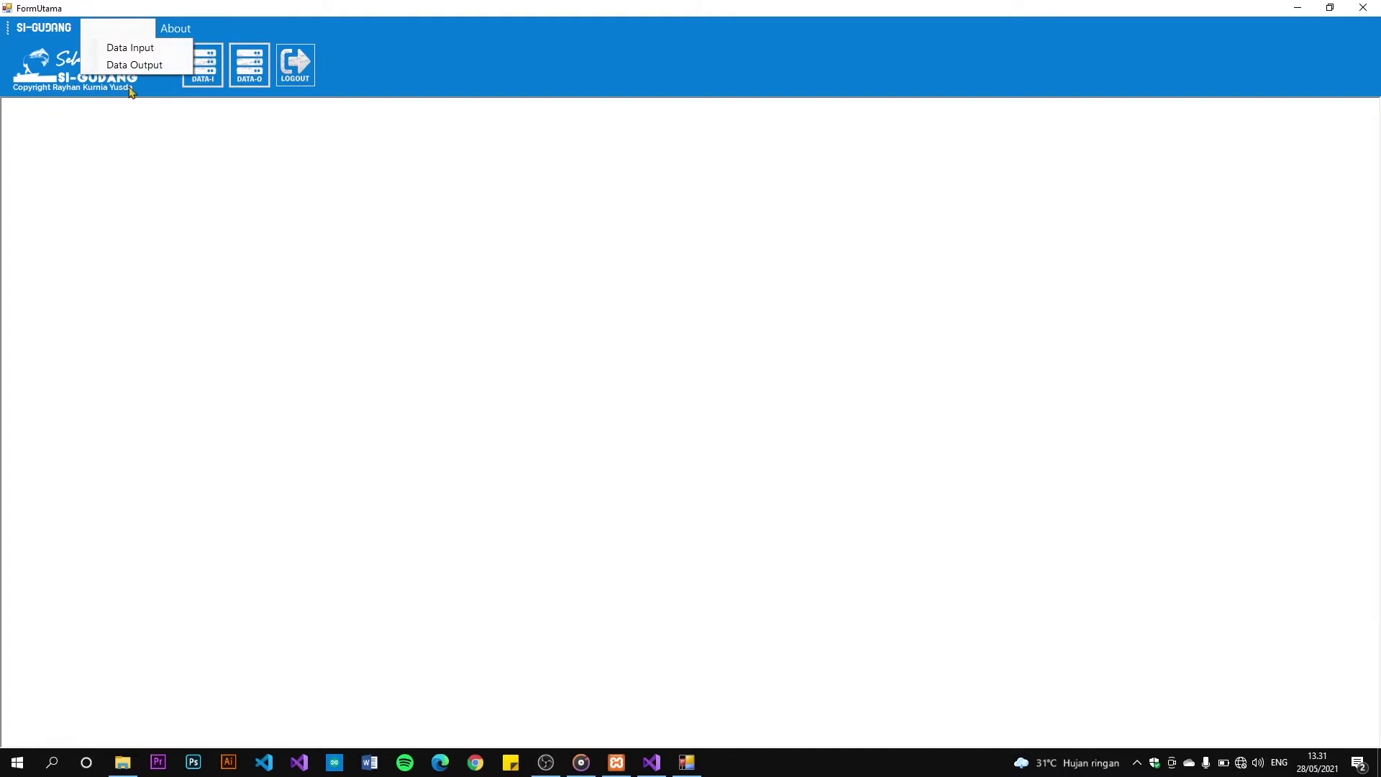
left_click(129, 48)
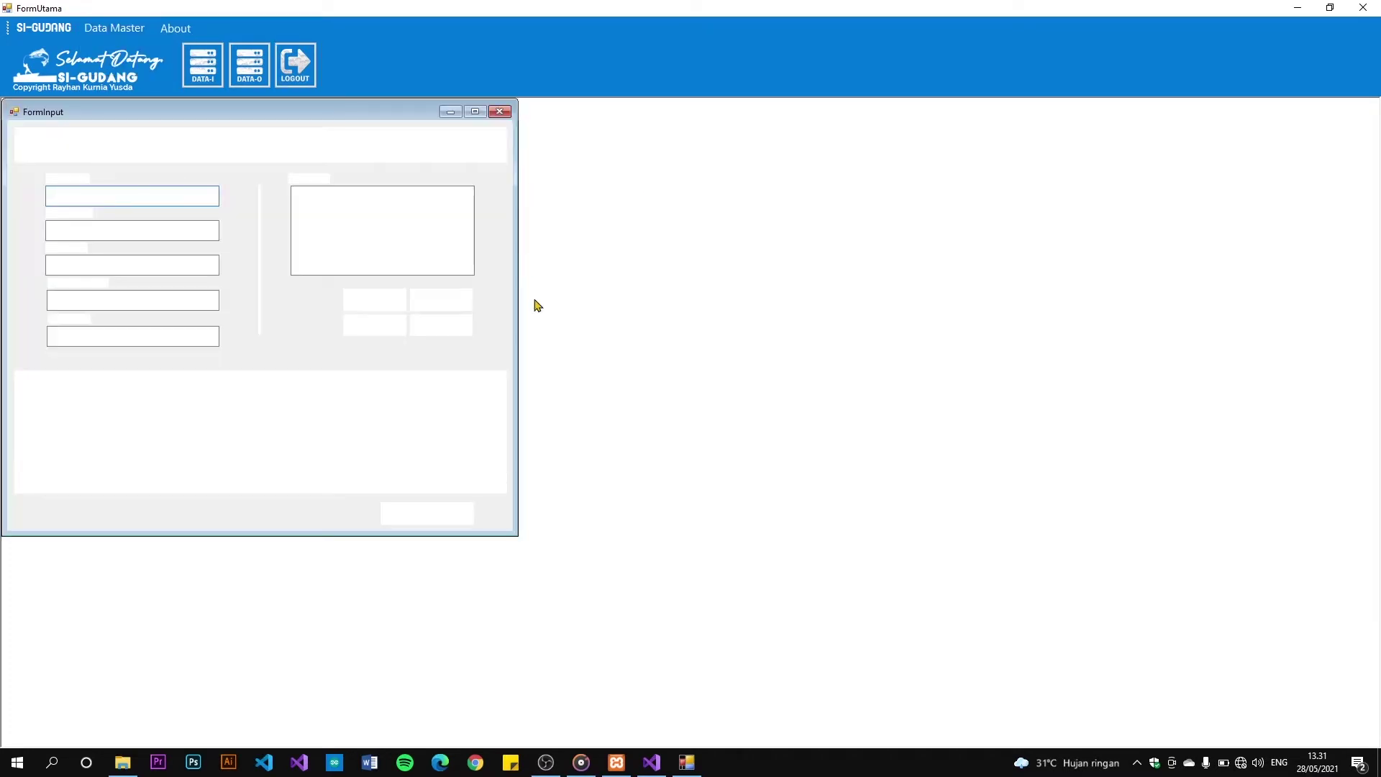
left_click_drag(376, 114, 750, 139)
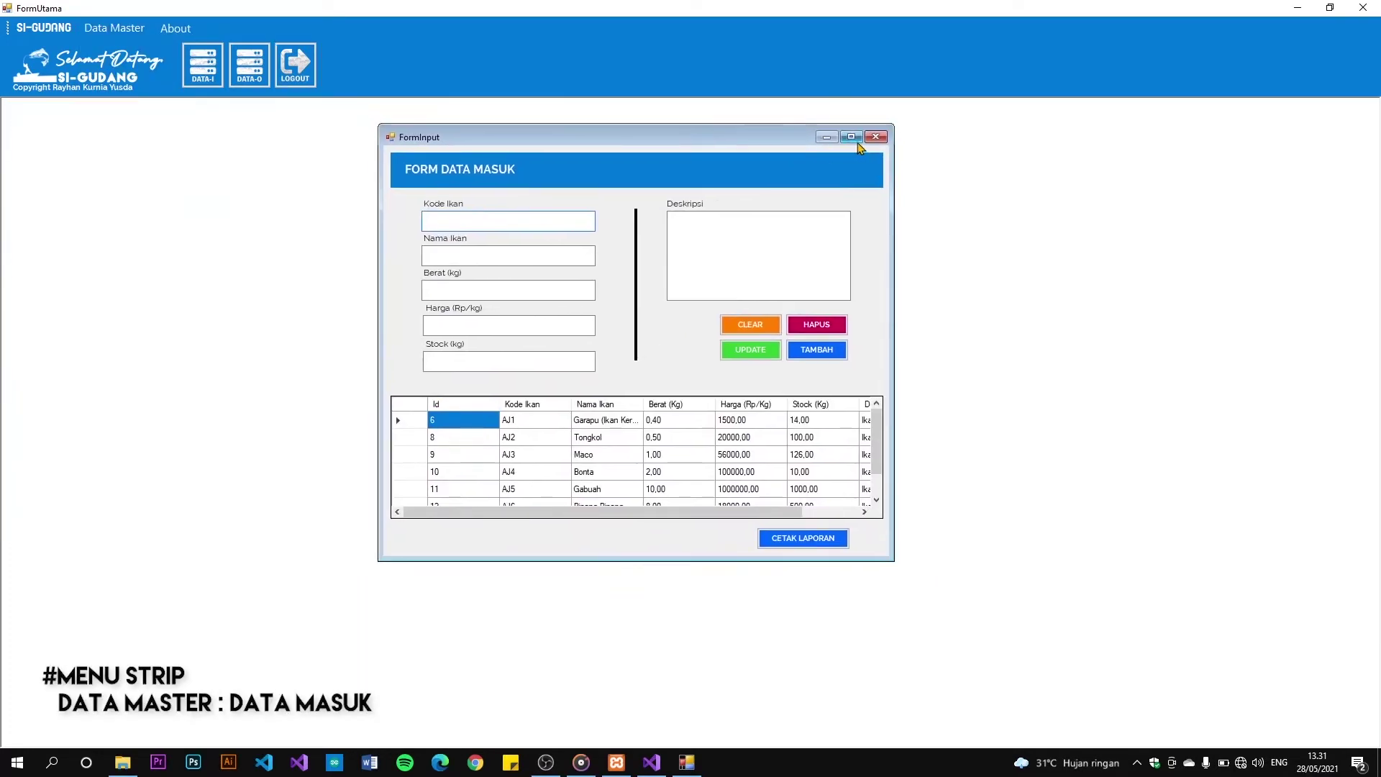
left_click(853, 142)
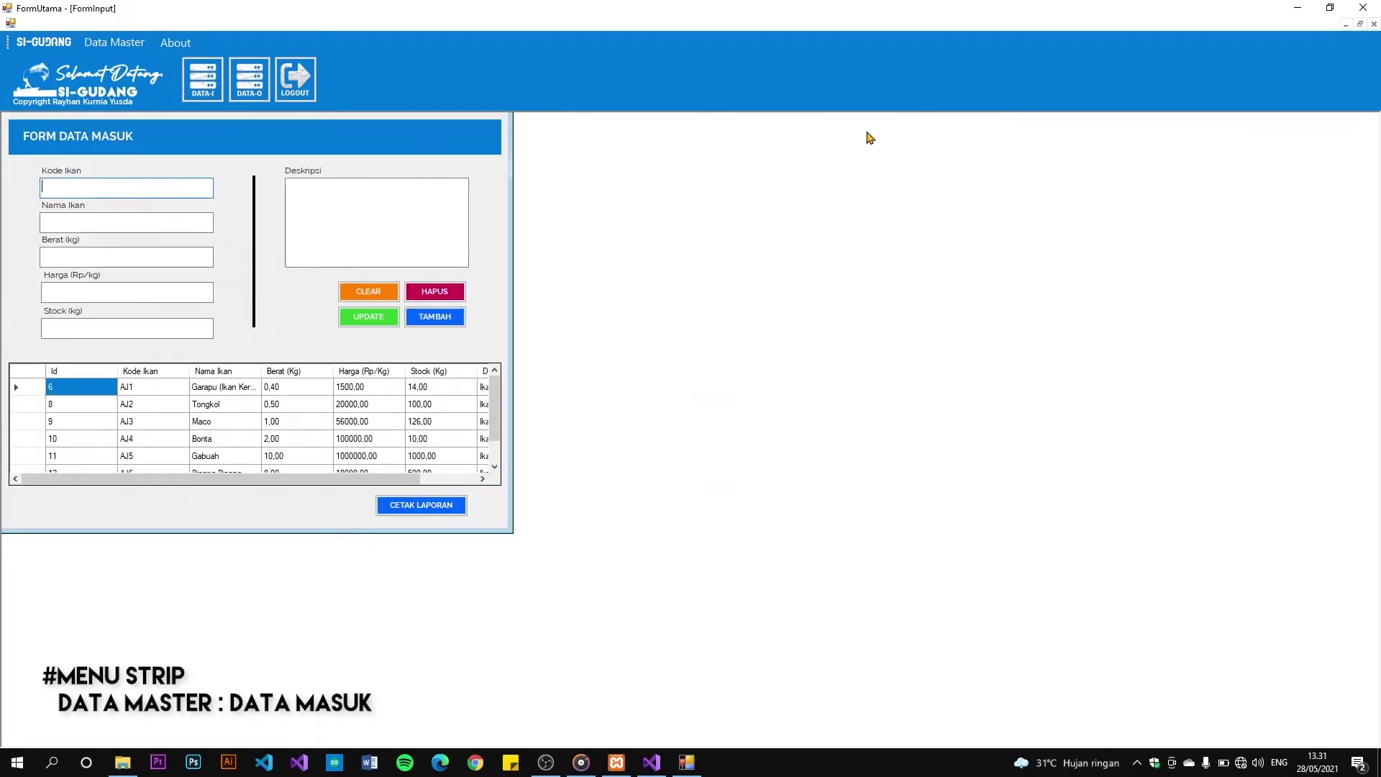
left_click(1361, 25)
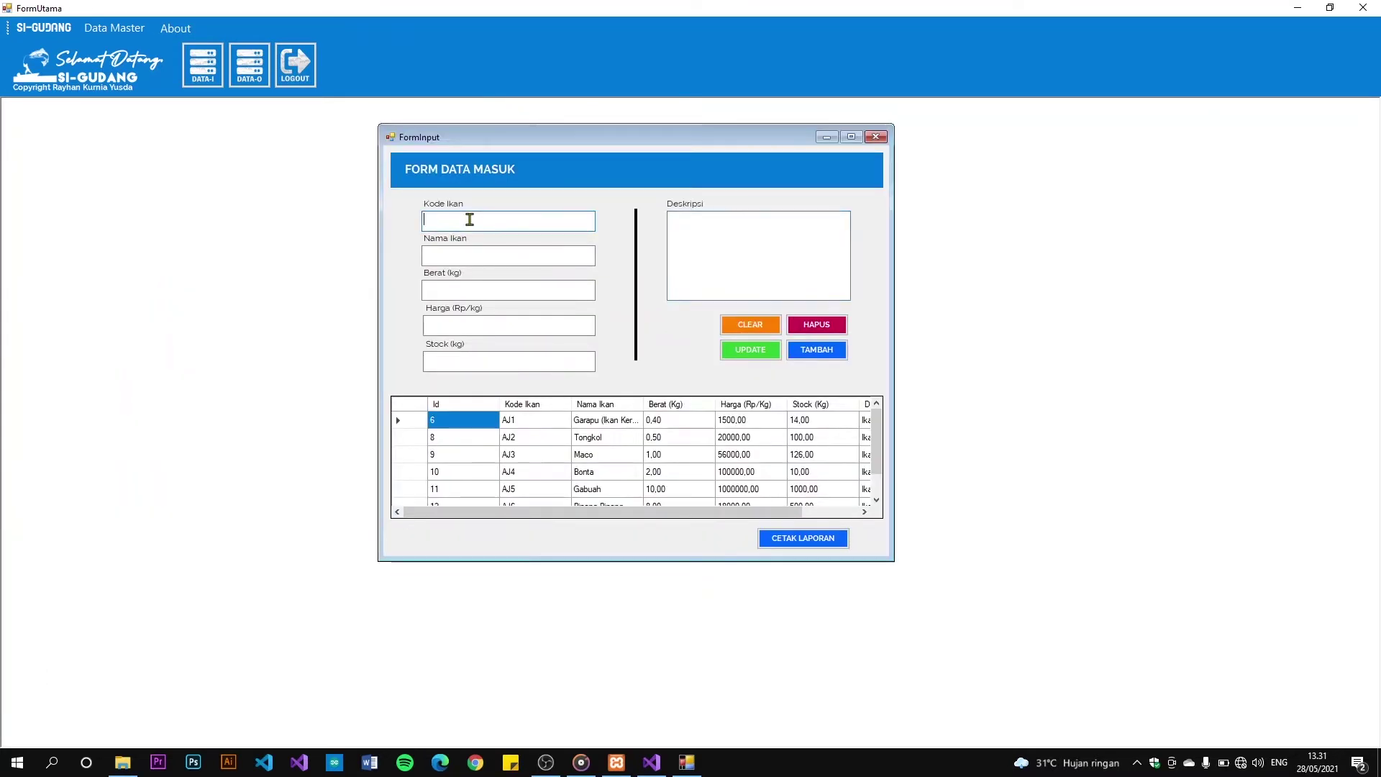
Enter a new fish with code AJ7, name Tuna Sumbar, weight 3 kg, price 50000 per kg and stock 30000 kg
scroll(462, 471, "down", 1)
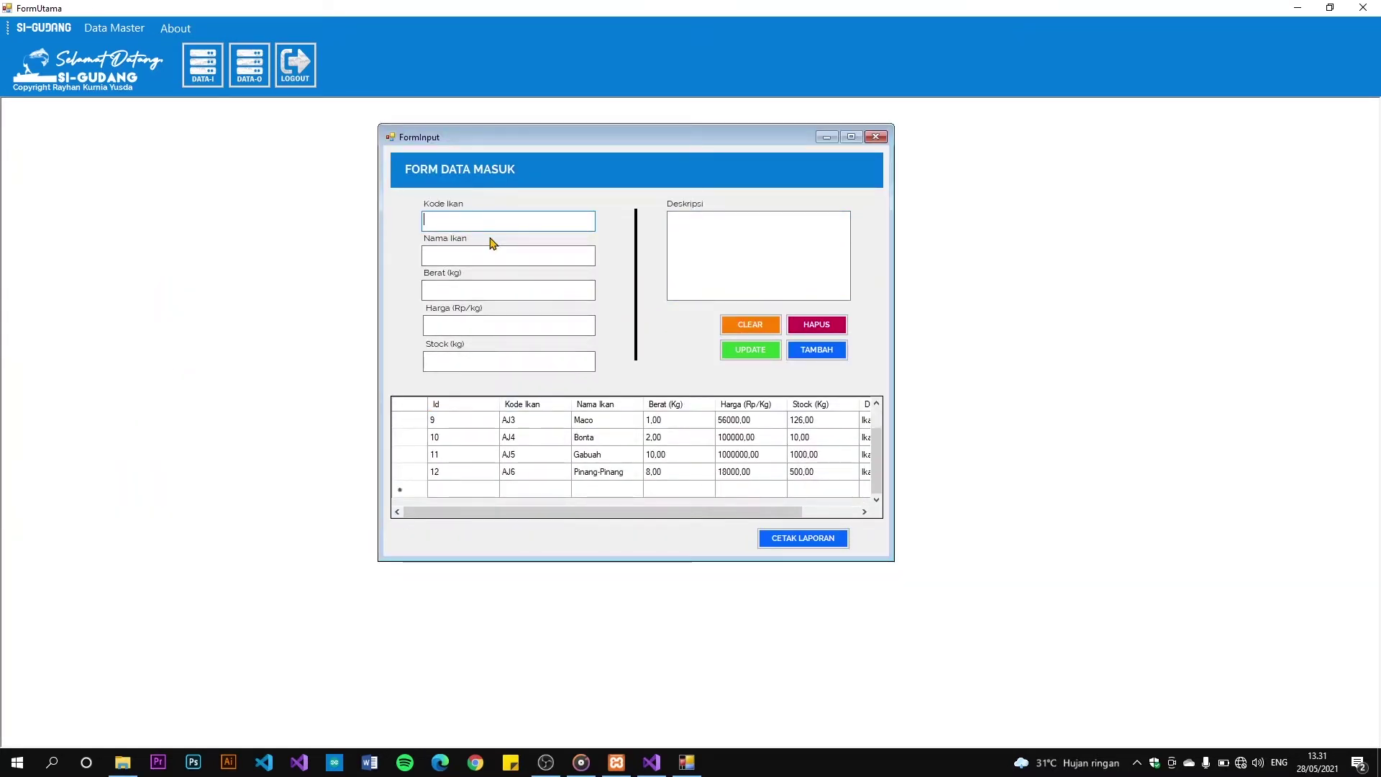
key("BackSpace")
type("j7")
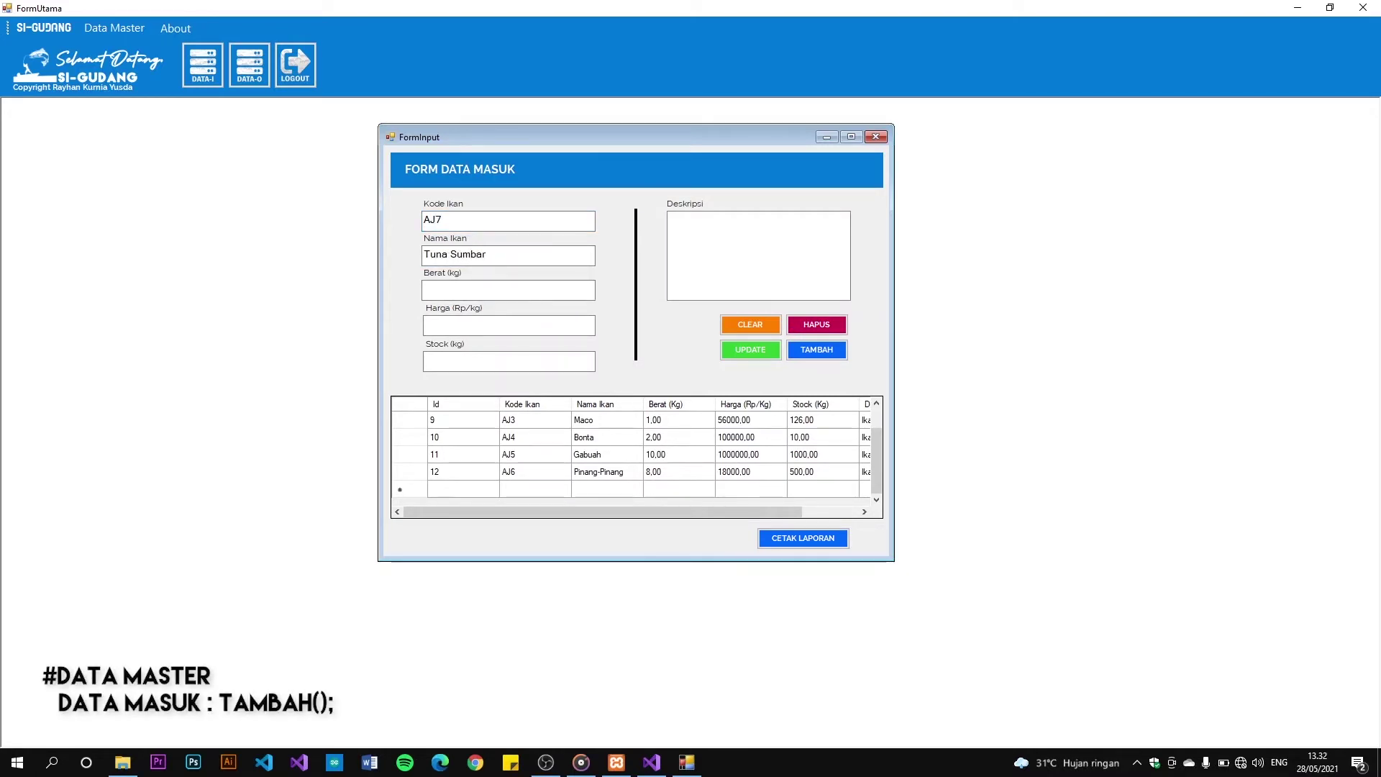
left_click(473, 286)
type("300000")
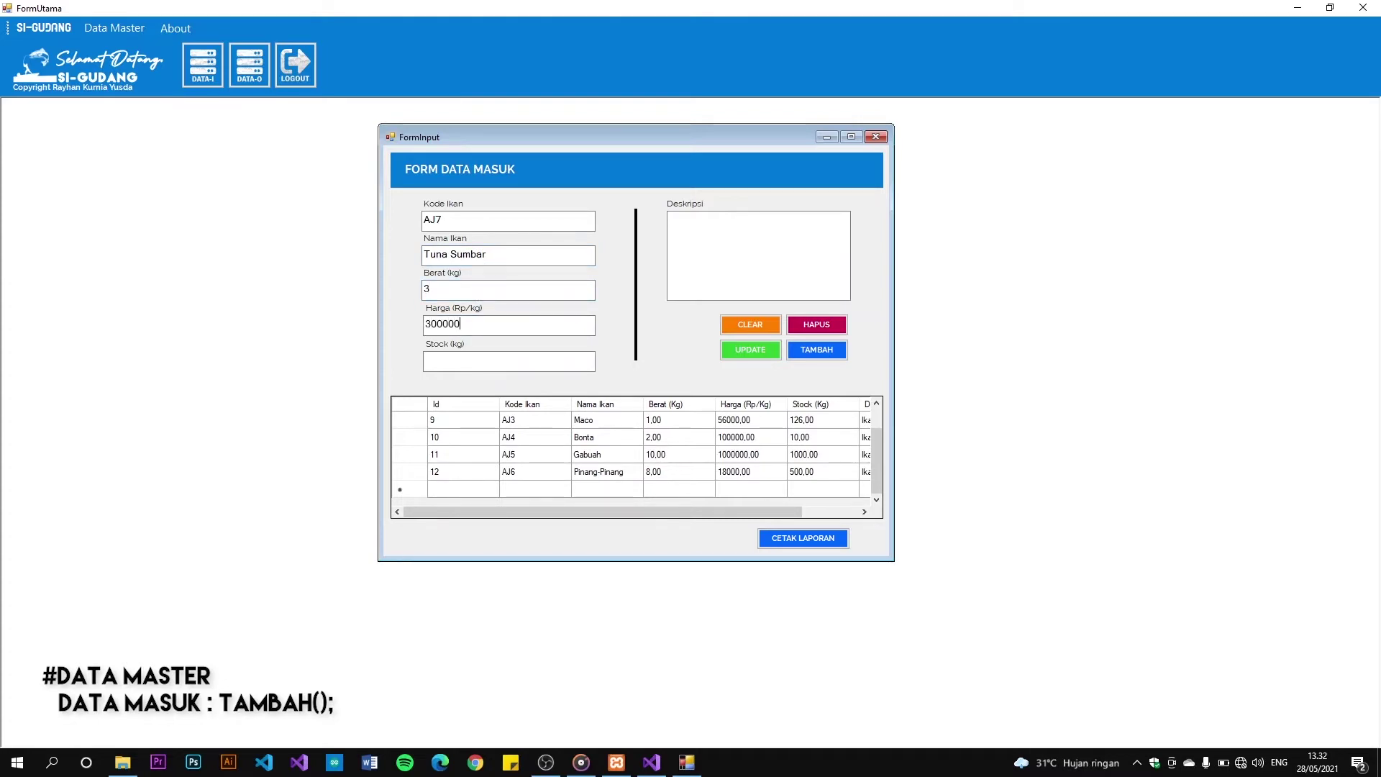
type("0")
left_click(435, 361)
type("30000")
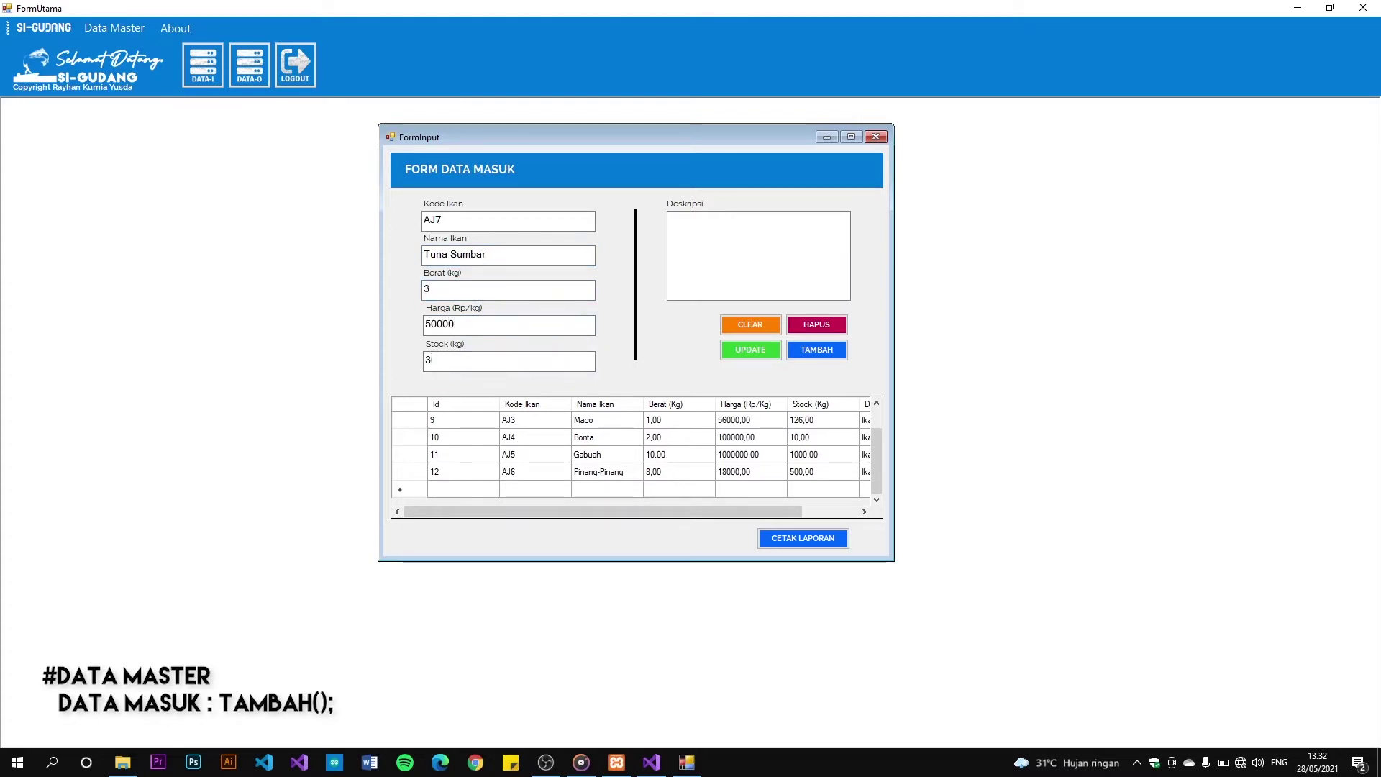
key("Tab")
Set the description to "Ikan Tuna Sumbar adalah Ikan segar dan sehat" and add the AJ7 record to the table
left_click(672, 223)
type("Tuna Sumbar")
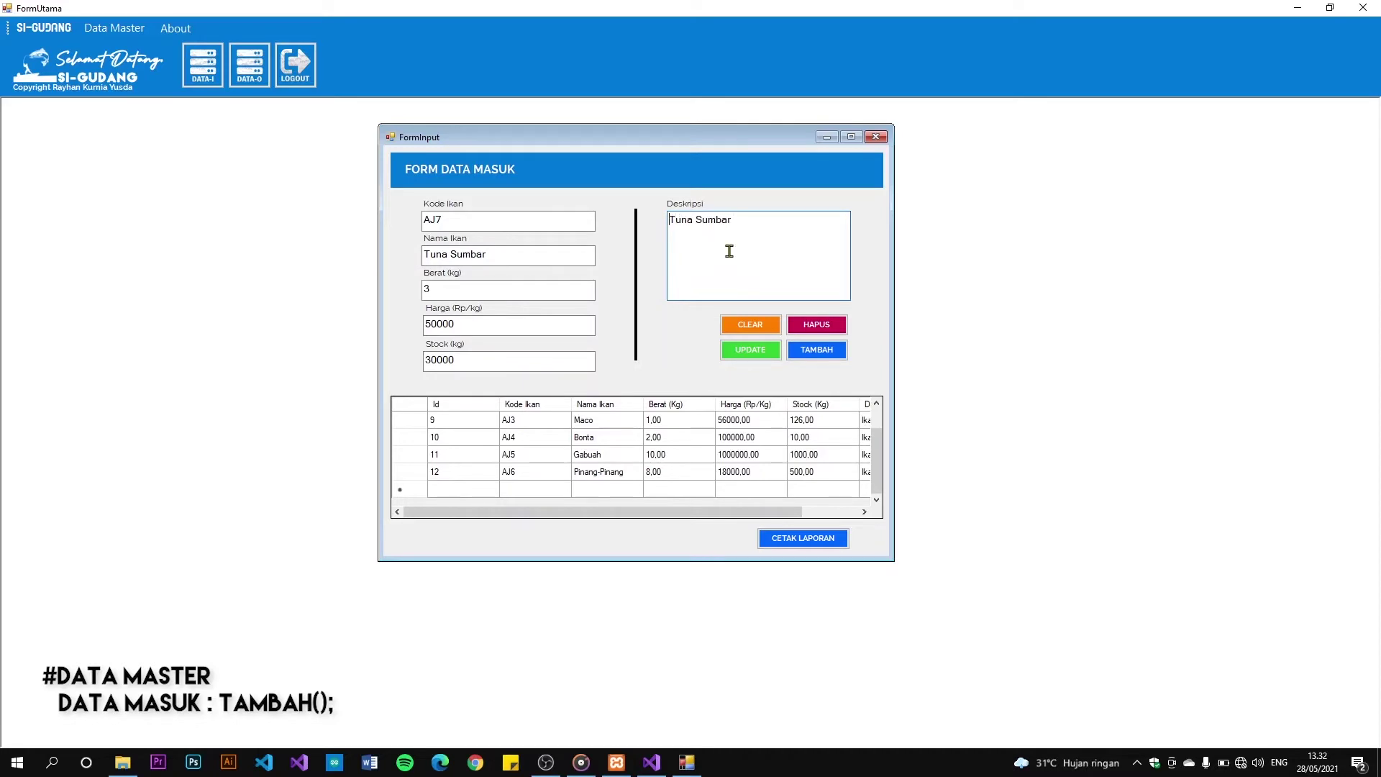
type("Ikan")
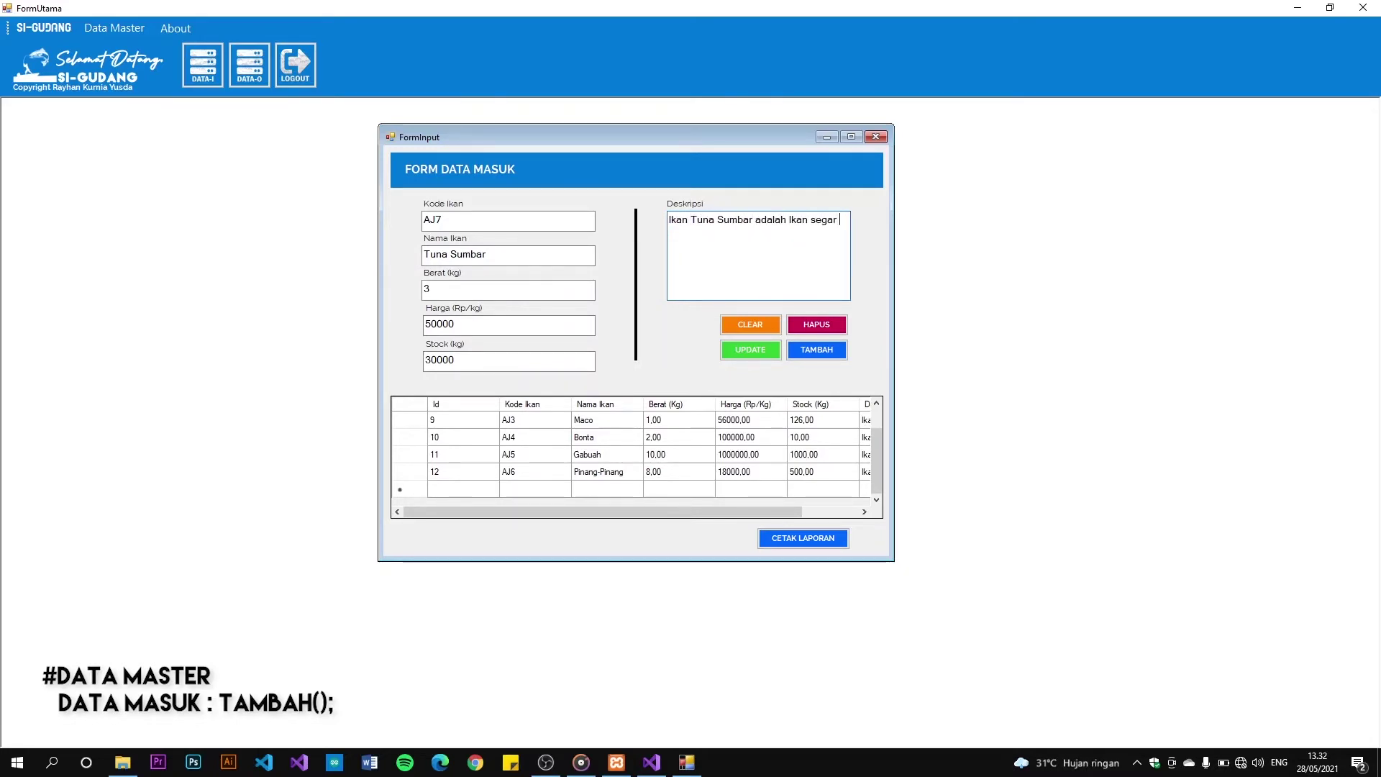
left_click(824, 357)
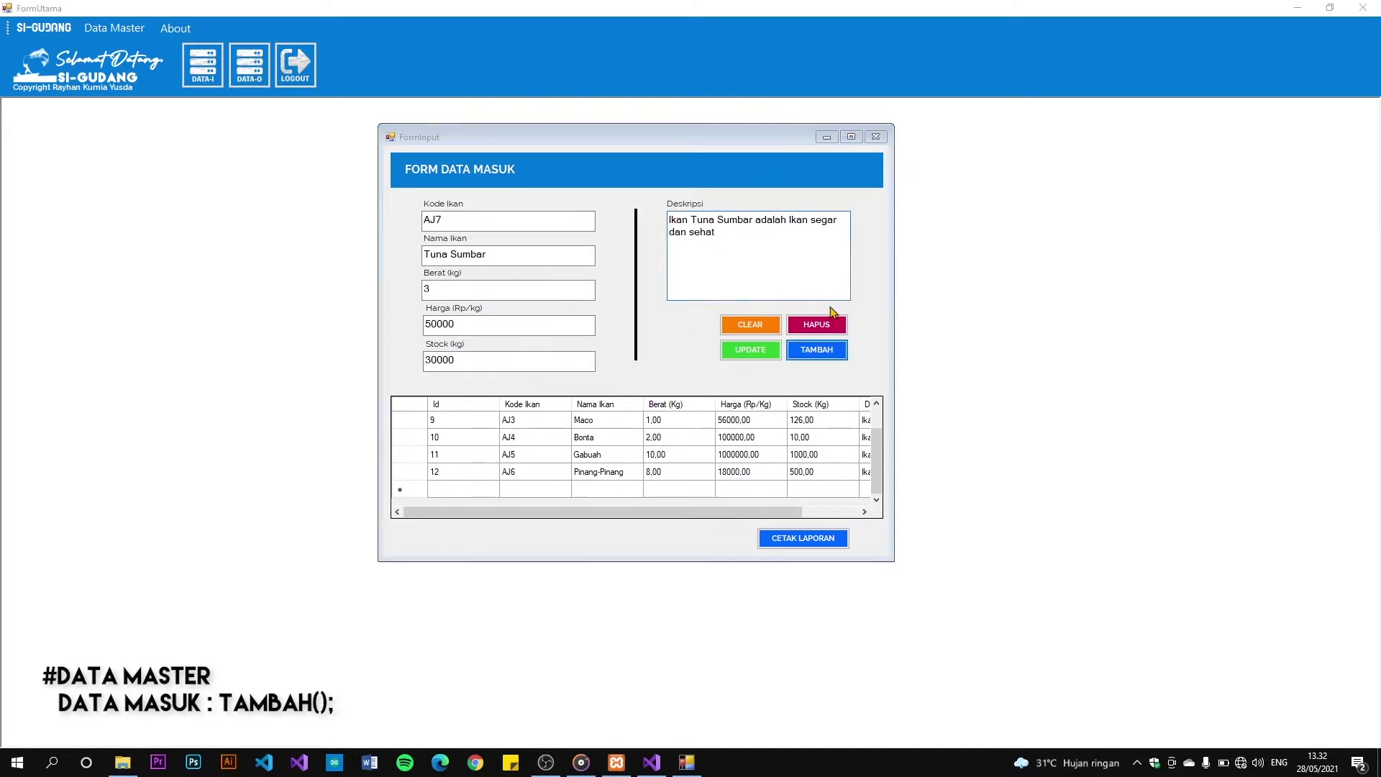
left_click(725, 430)
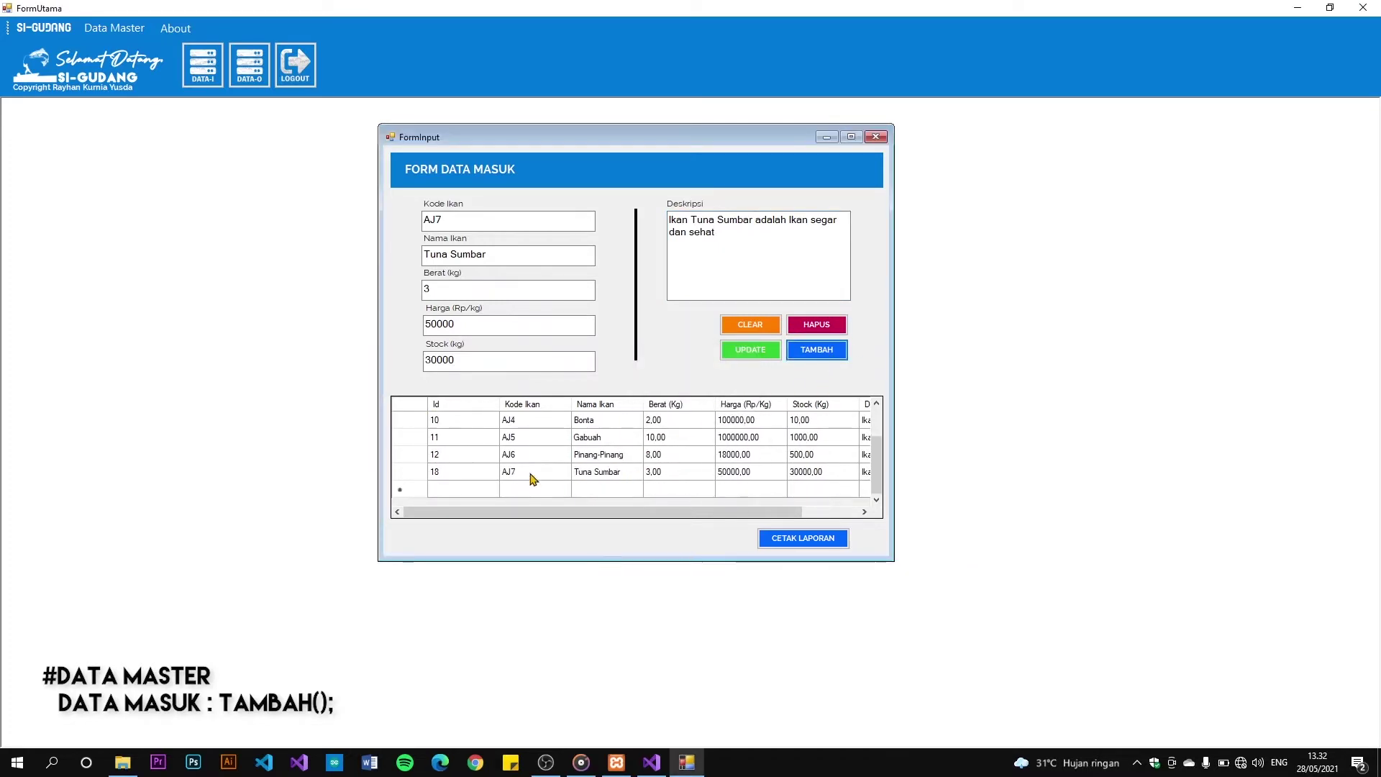
Clear the form and enter a fish with code AJ8, name Tuna Biasa, weight 2 kg, price 40000 and stock 1000 kg
left_click(459, 220)
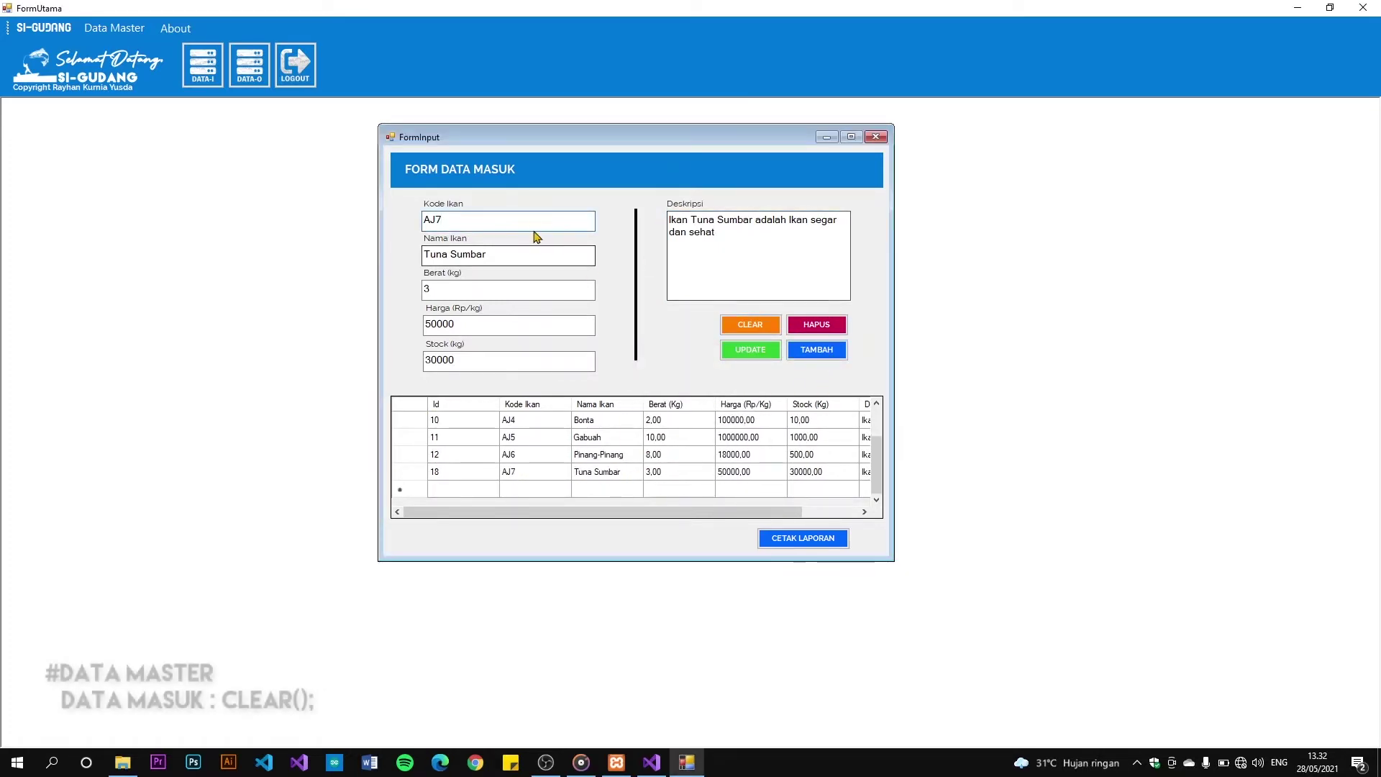
left_click(745, 325)
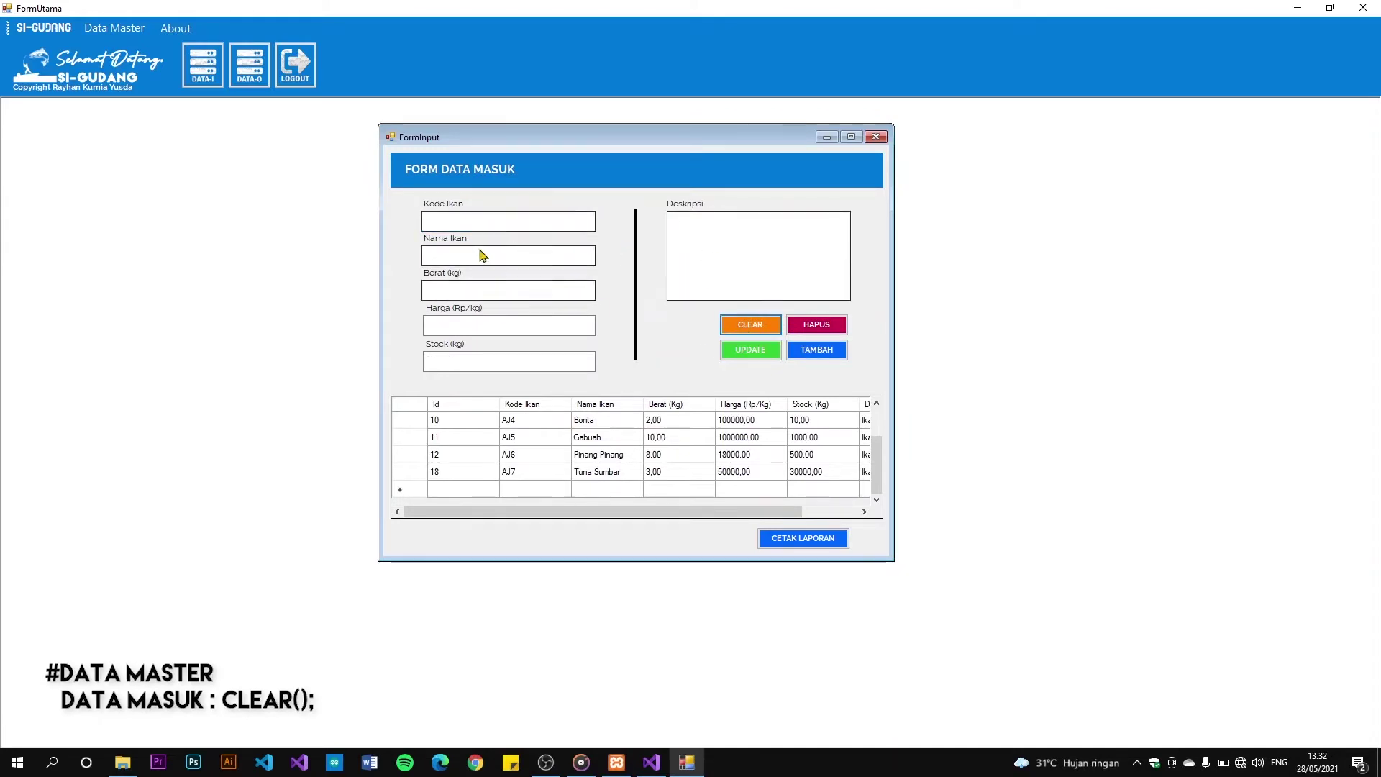
left_click(474, 219)
type("AJ")
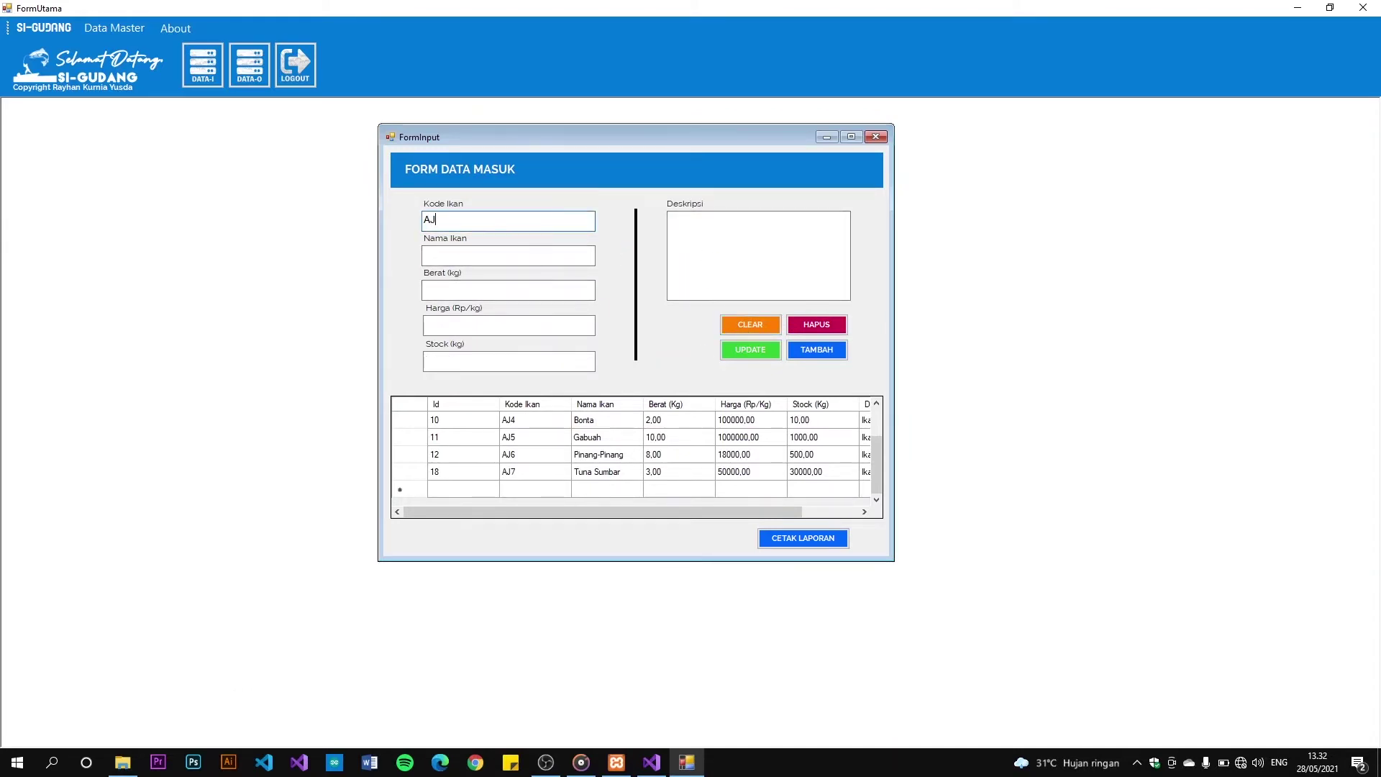
type("8Tuna Biasa")
left_click(472, 287)
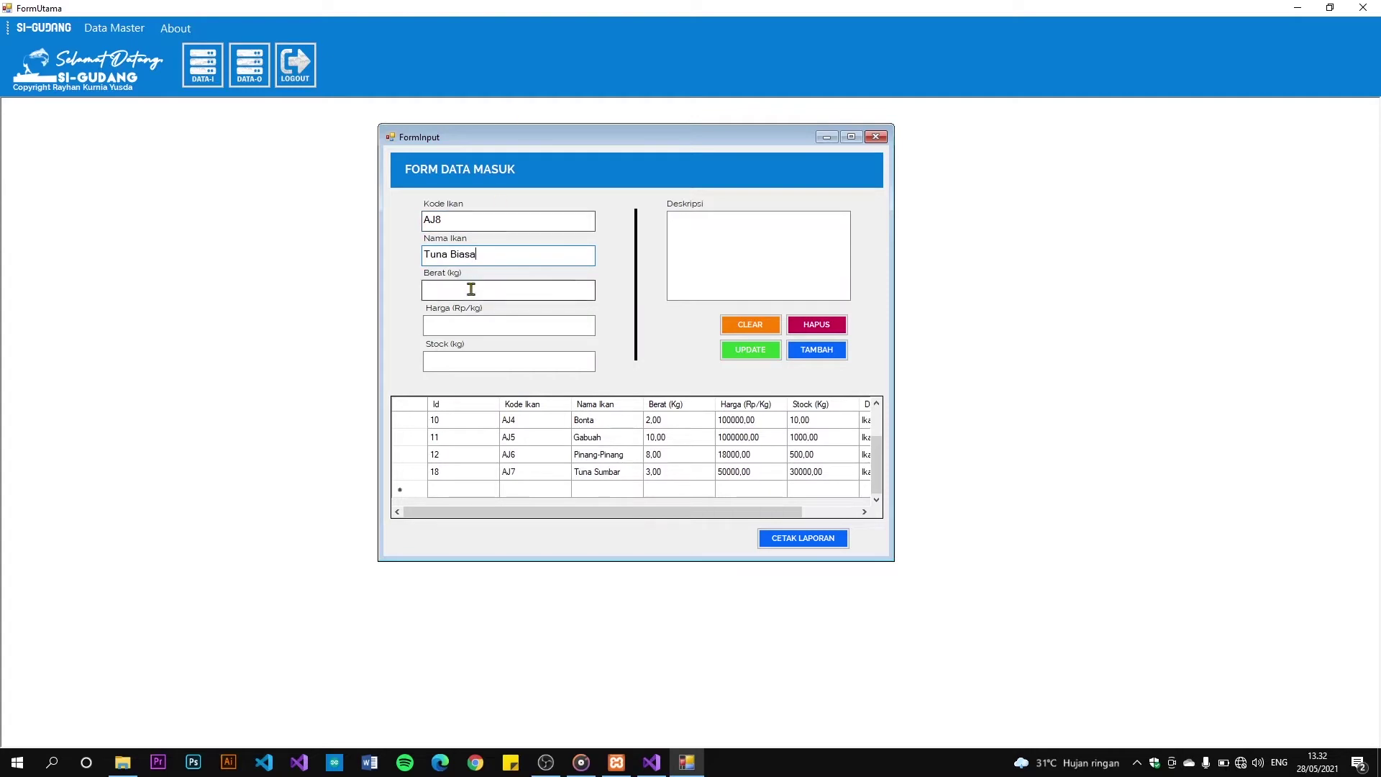
type("200")
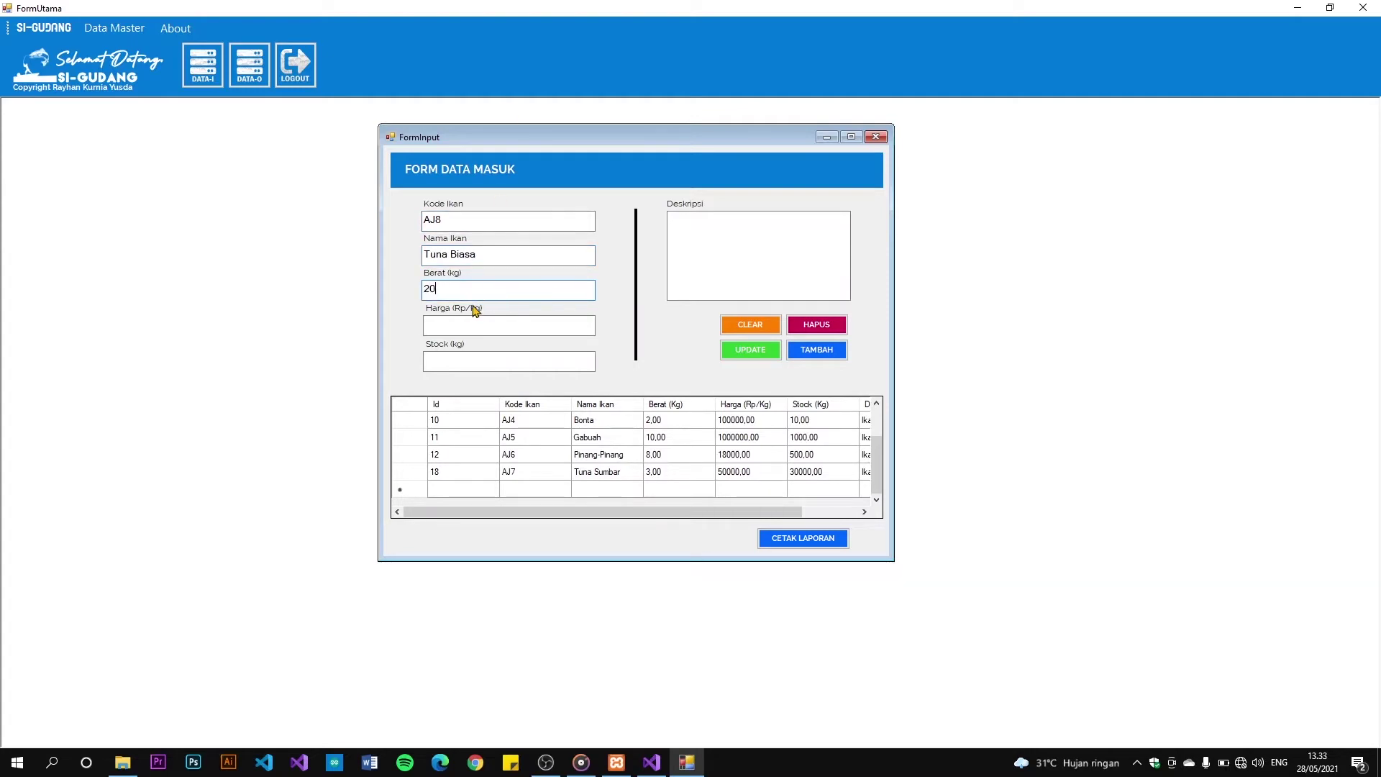
key("BackSpace")
left_click(467, 325)
left_click(465, 363)
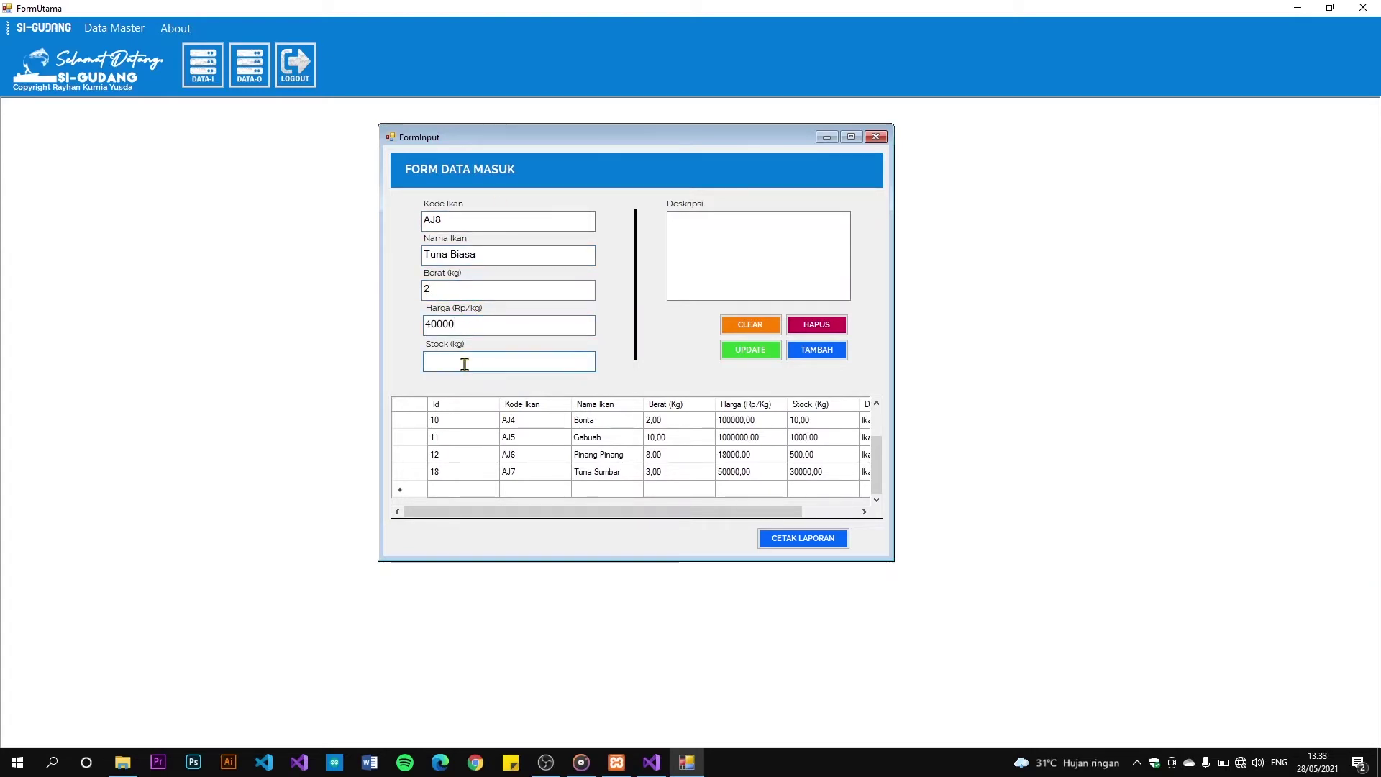
Copy the fish name Tuna Biasa into the description and put "Ikan Anak" in front of it
left_click(684, 248)
left_click_drag(483, 256, 422, 255)
key("ctrl+c")
left_click(776, 245)
key("ctrl+v")
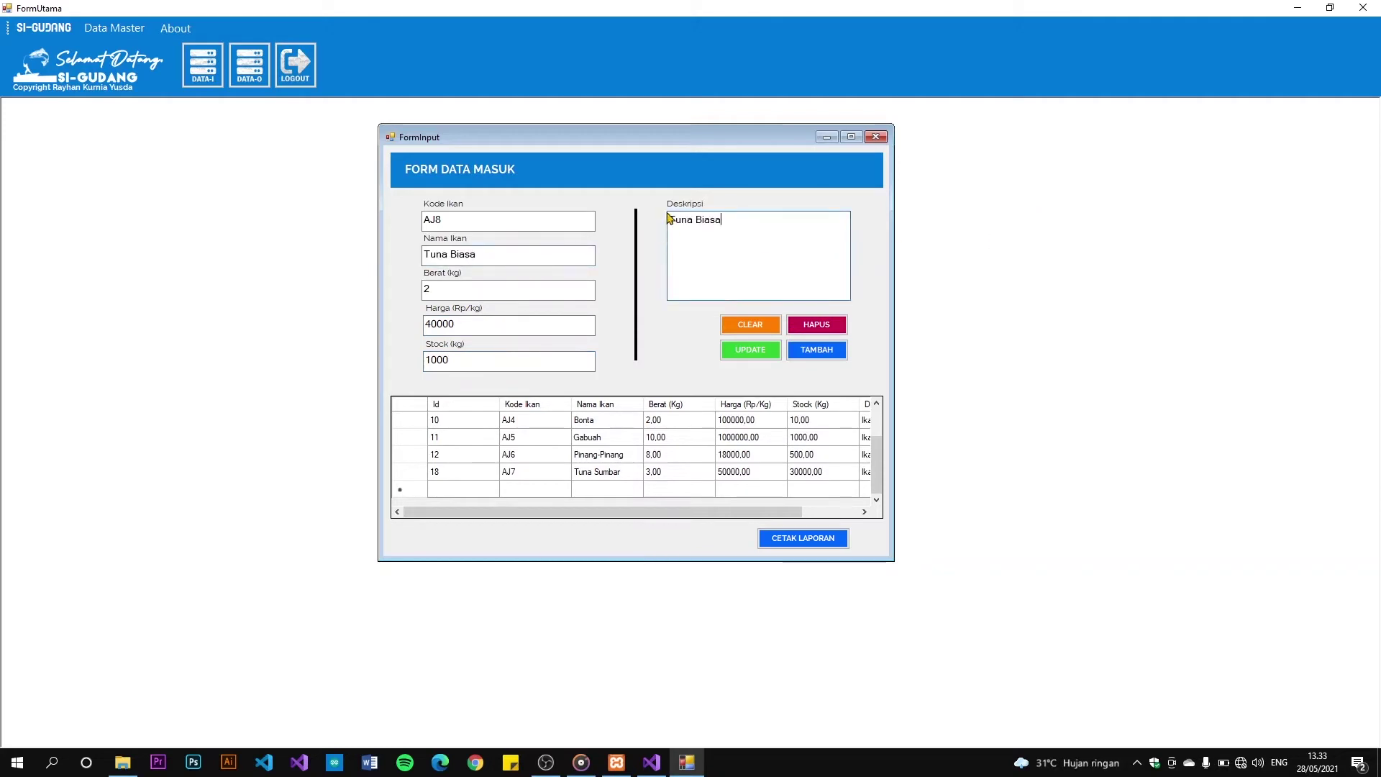
left_click(670, 220)
type("Ikan Anak")
Rename the fish Anak Tuna, finish the description as "Ikan Anak Tuna Adalah Ikan sehat dan segar", and add the AJ8 record
left_click(423, 255)
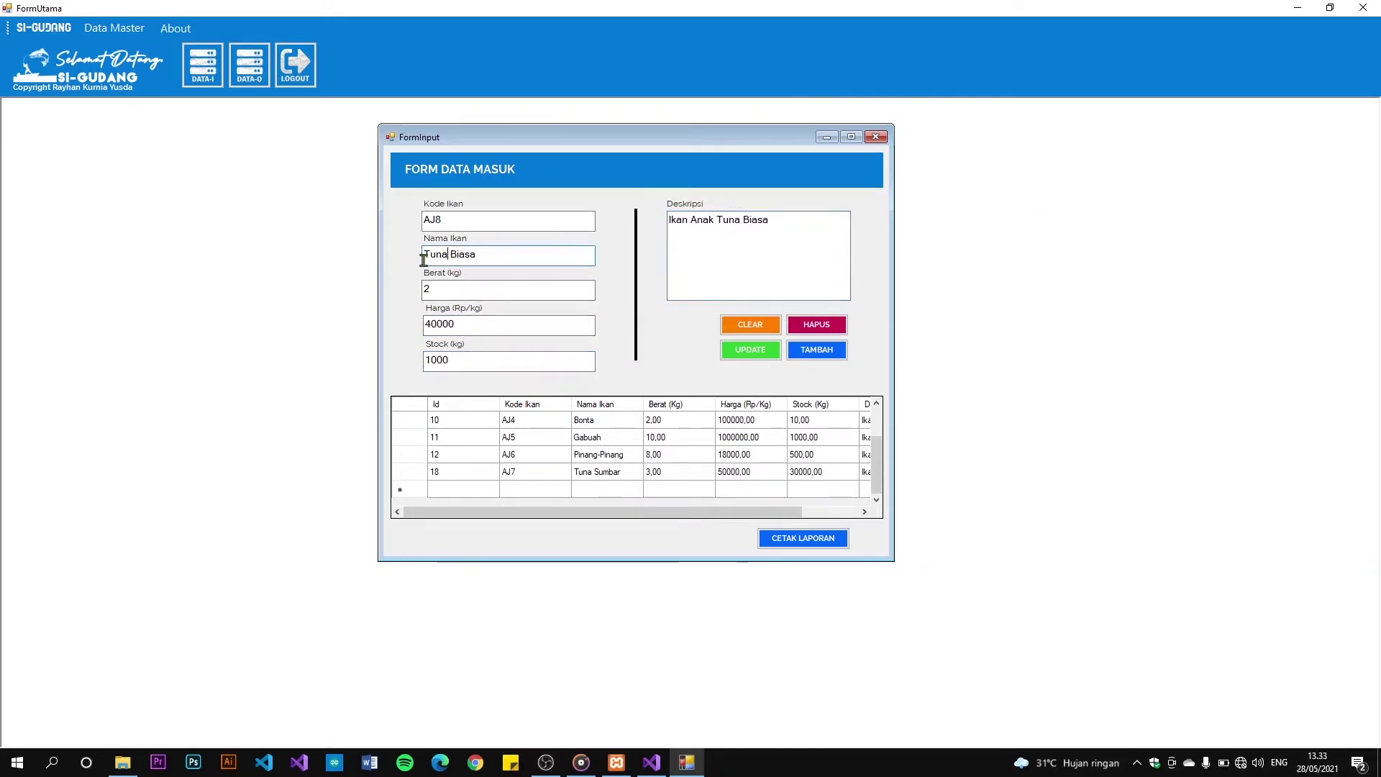
type("Anak Tuna")
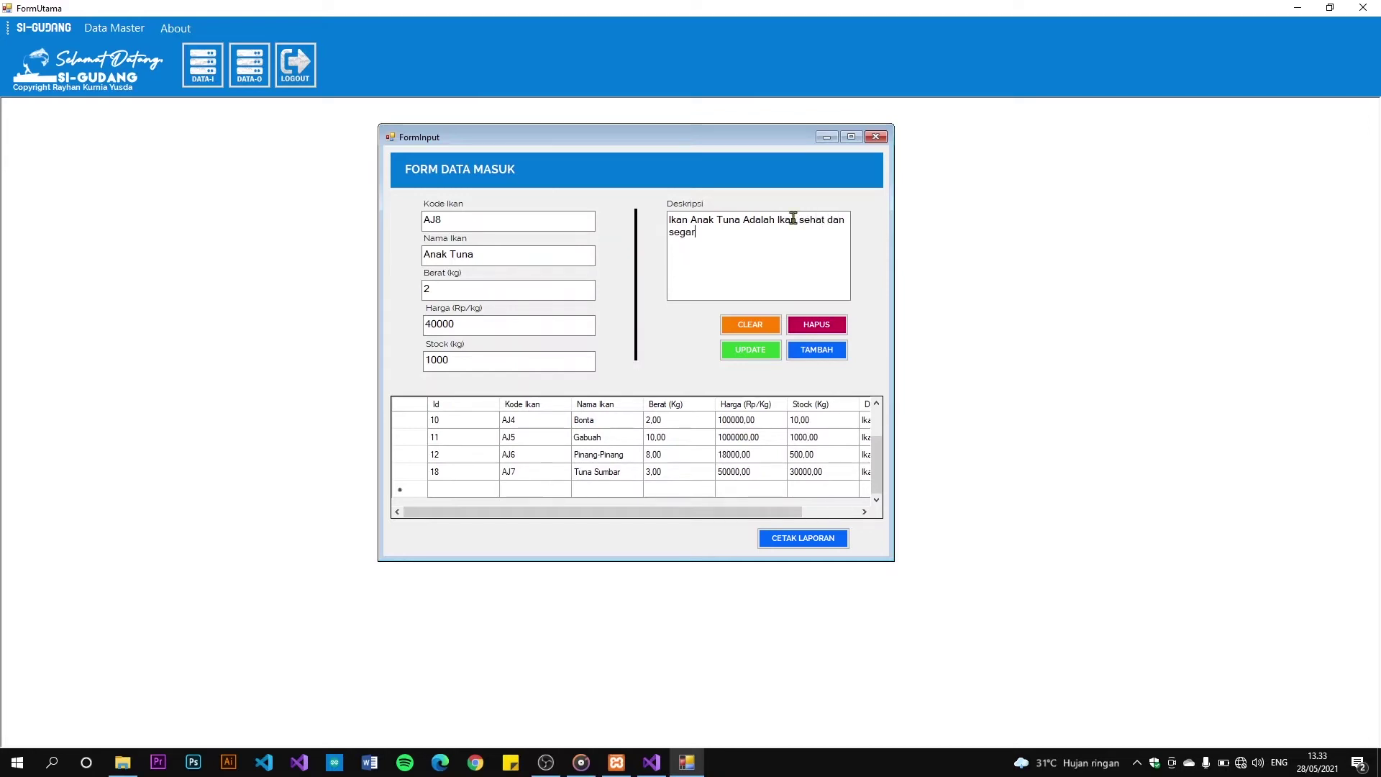
left_click(824, 354)
left_click(722, 430)
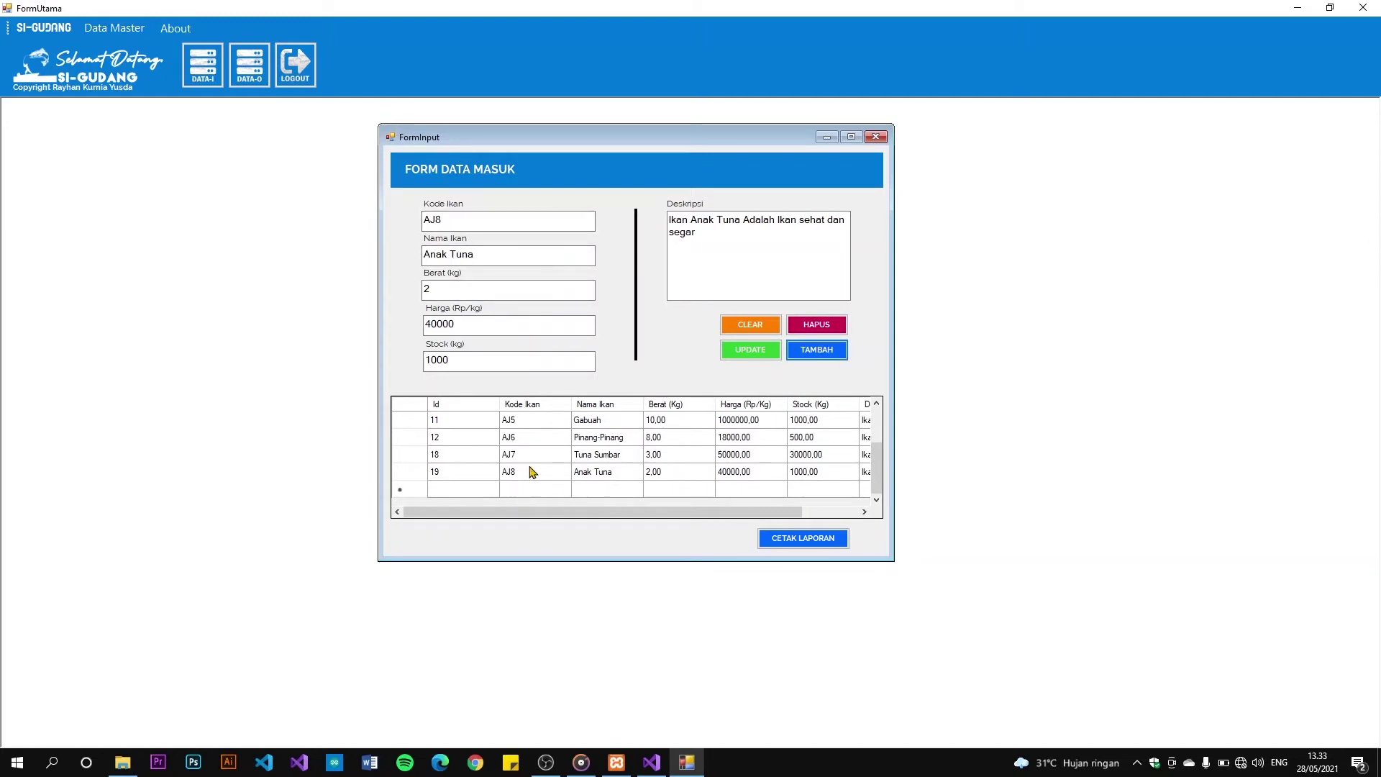
Update the weight of the AJ8 Anak Tuna record to 4 kg and save the change
left_click(531, 471)
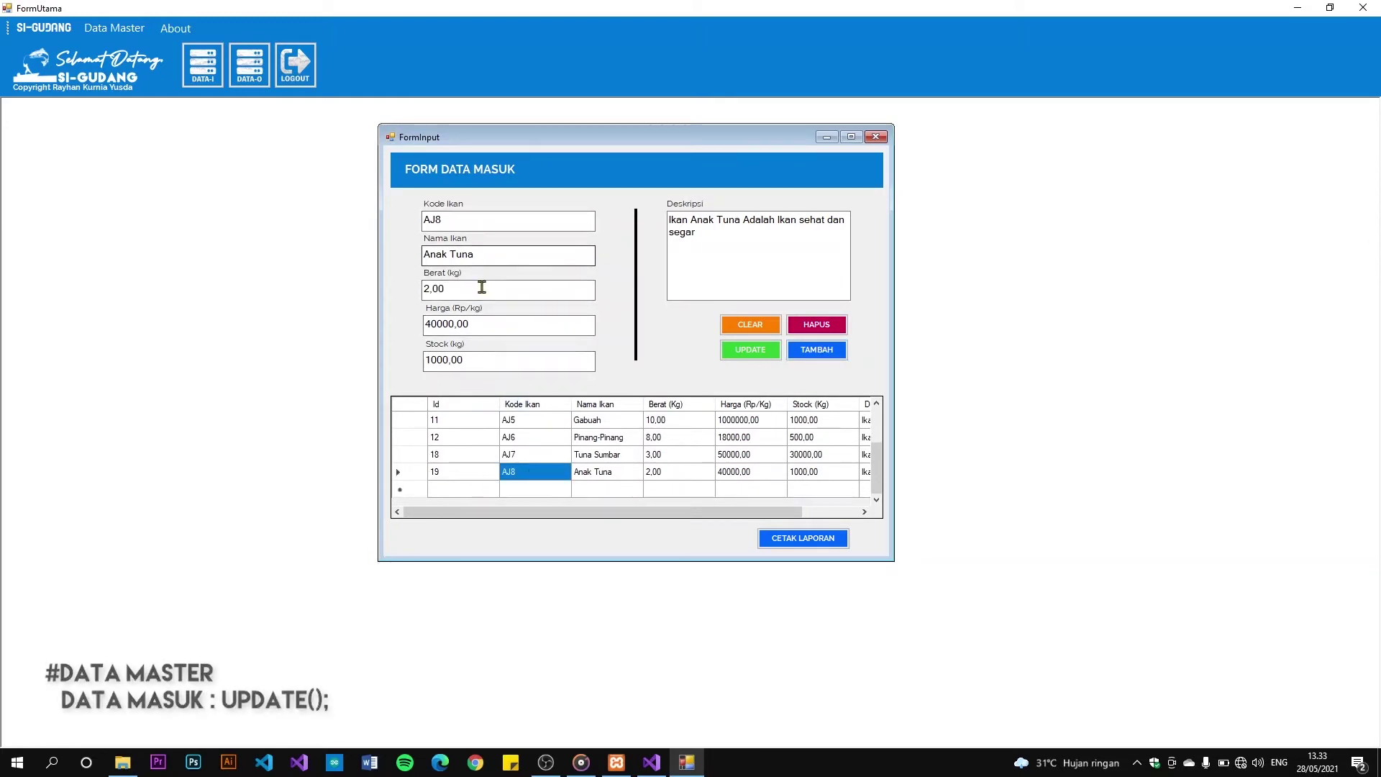
left_click_drag(429, 289, 421, 296)
type("4")
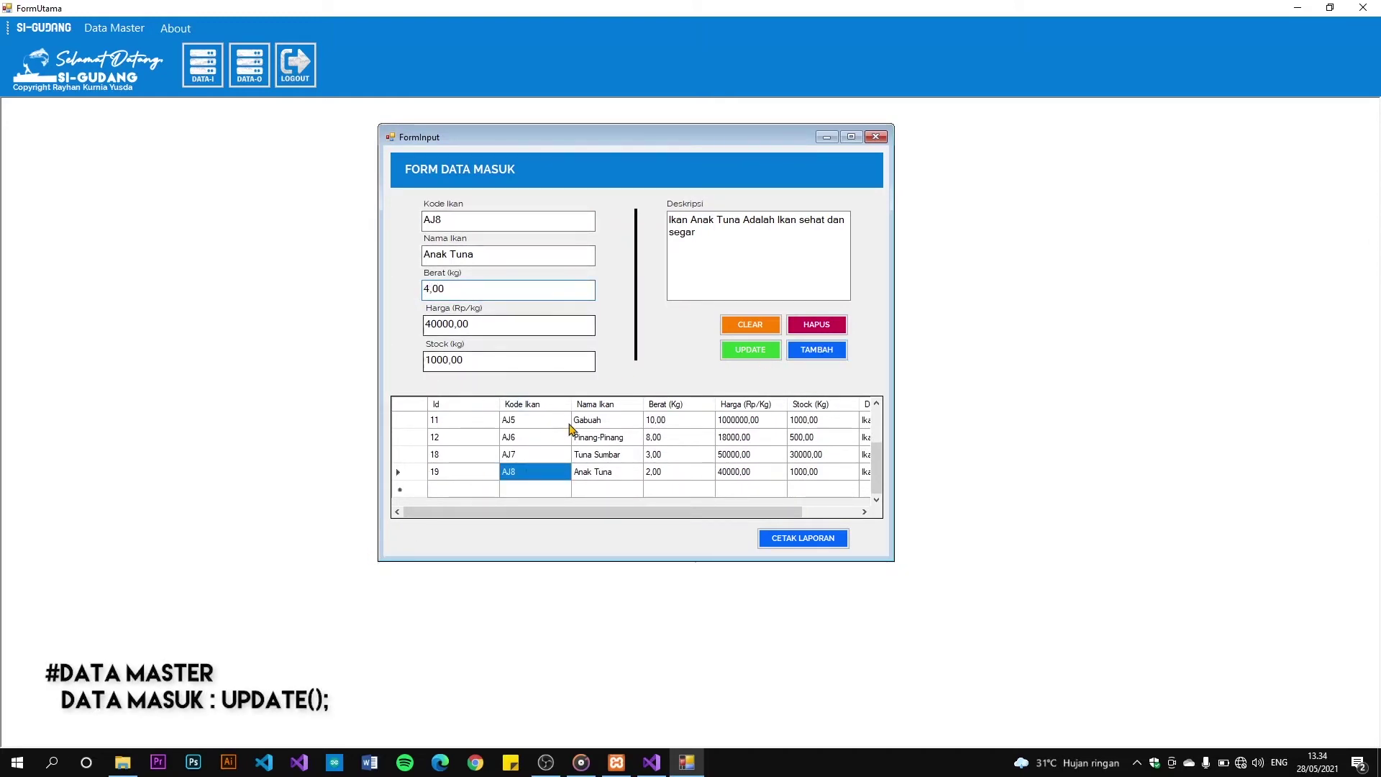
left_click(749, 353)
left_click(705, 424)
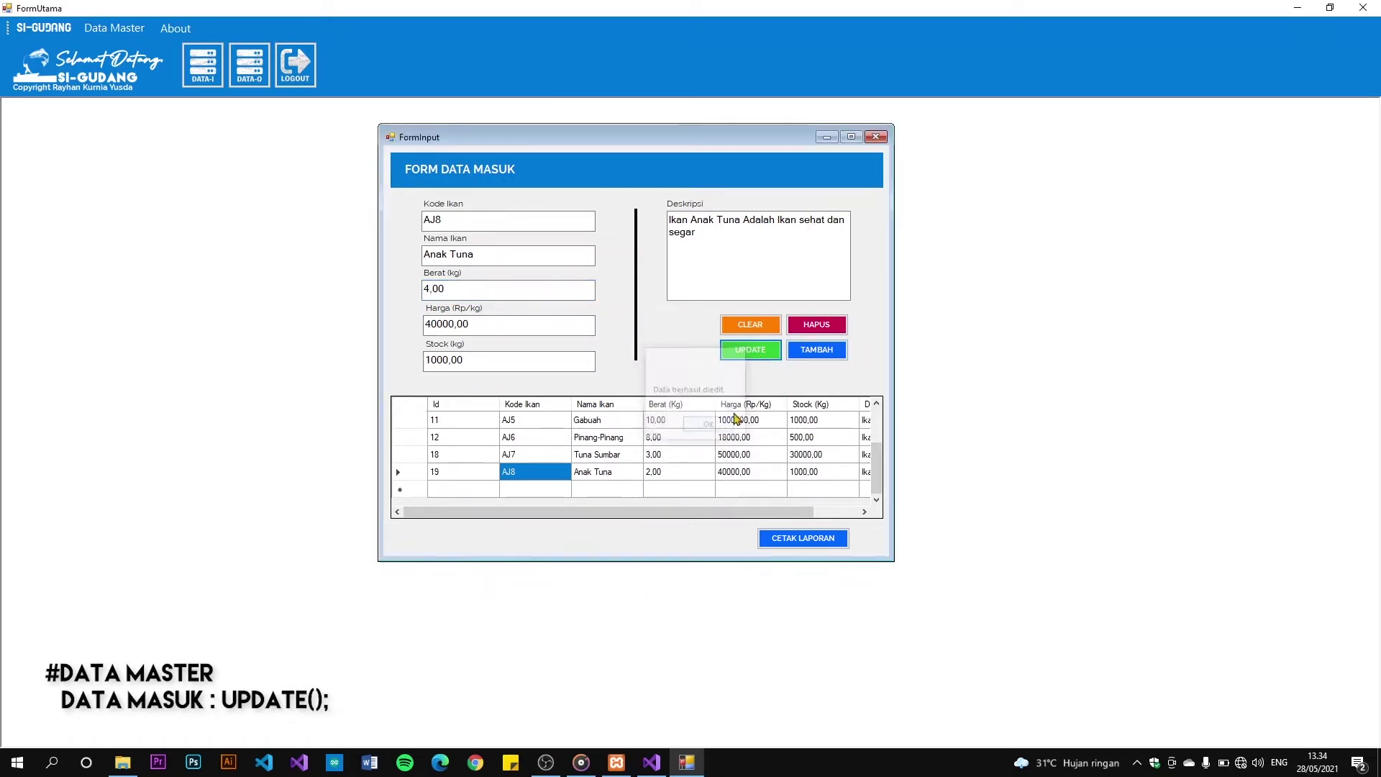
left_click(669, 475)
Delete the AJ8 Anak Tuna record from the incoming-fish table
left_click(461, 472)
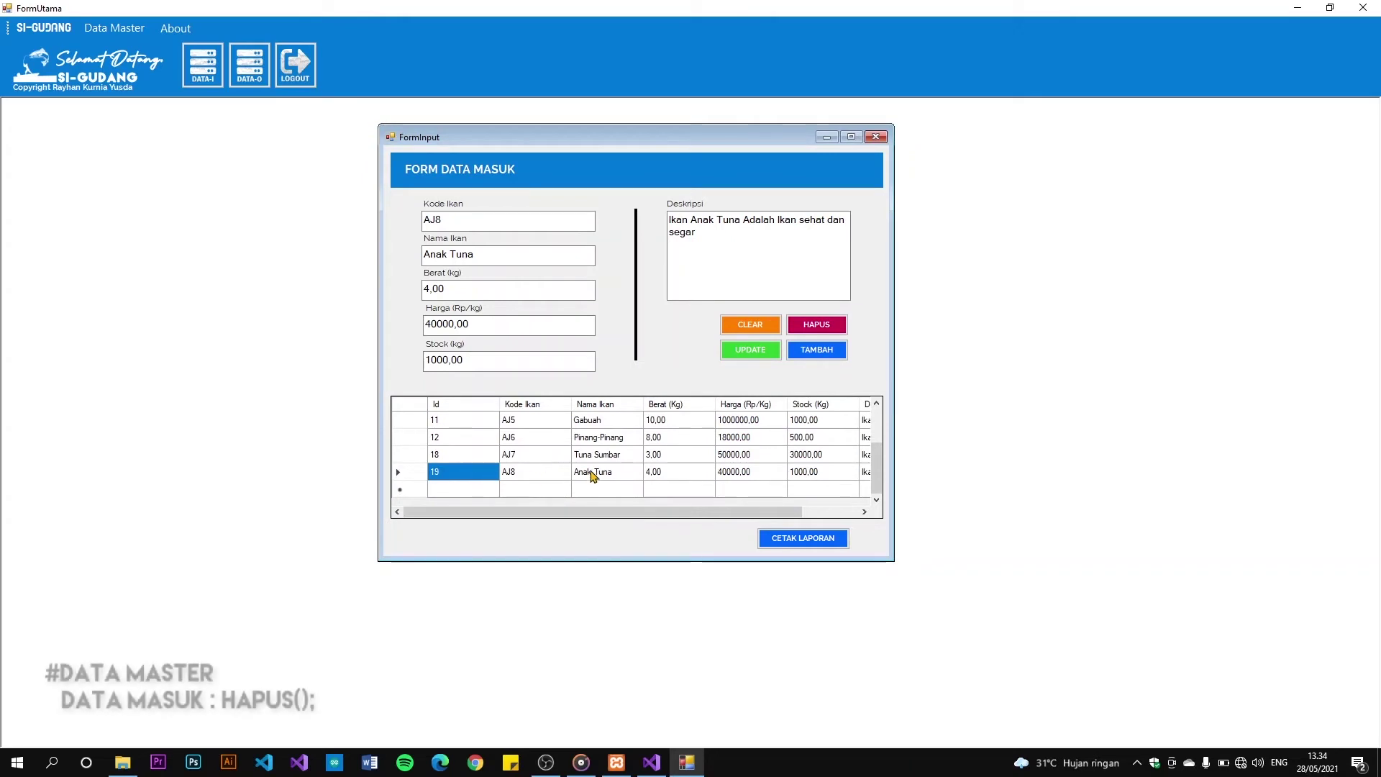
left_click(816, 325)
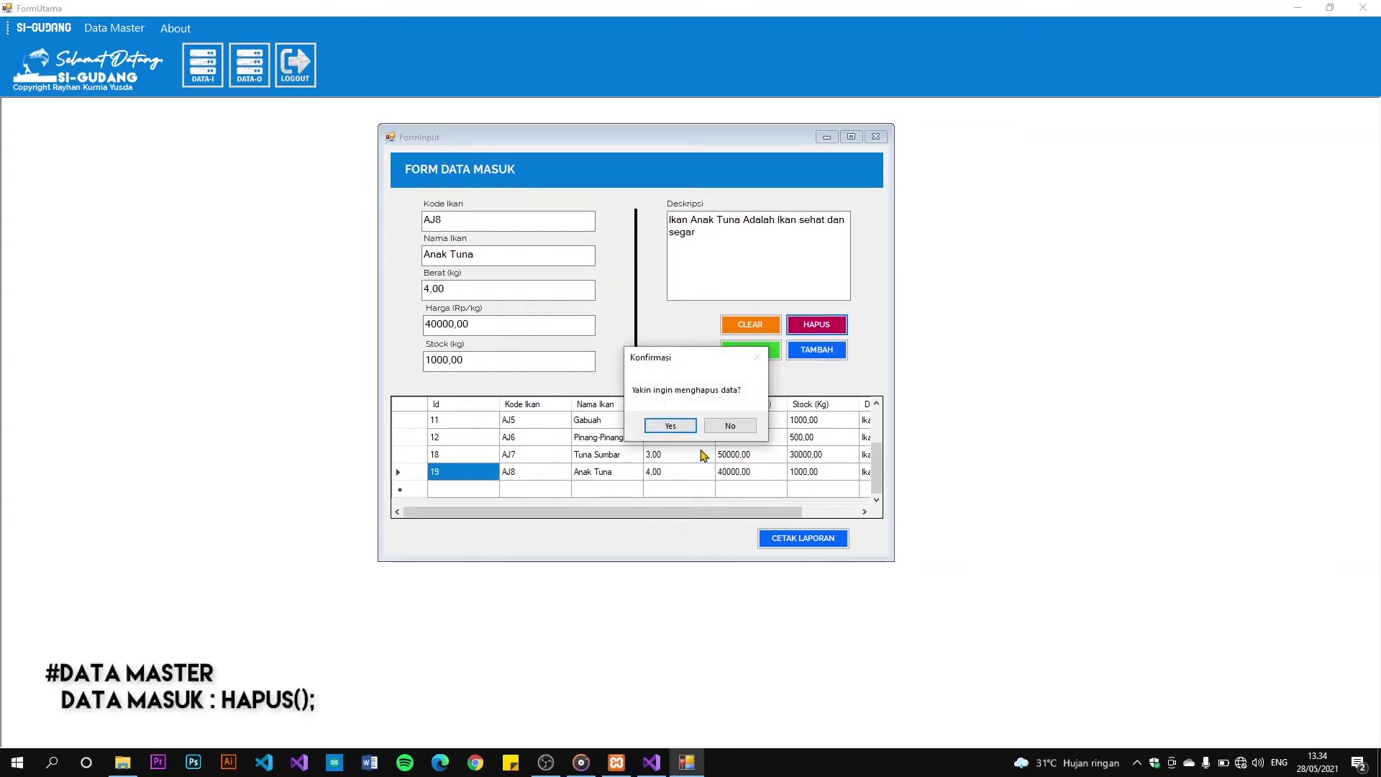
left_click(670, 426)
left_click(708, 427)
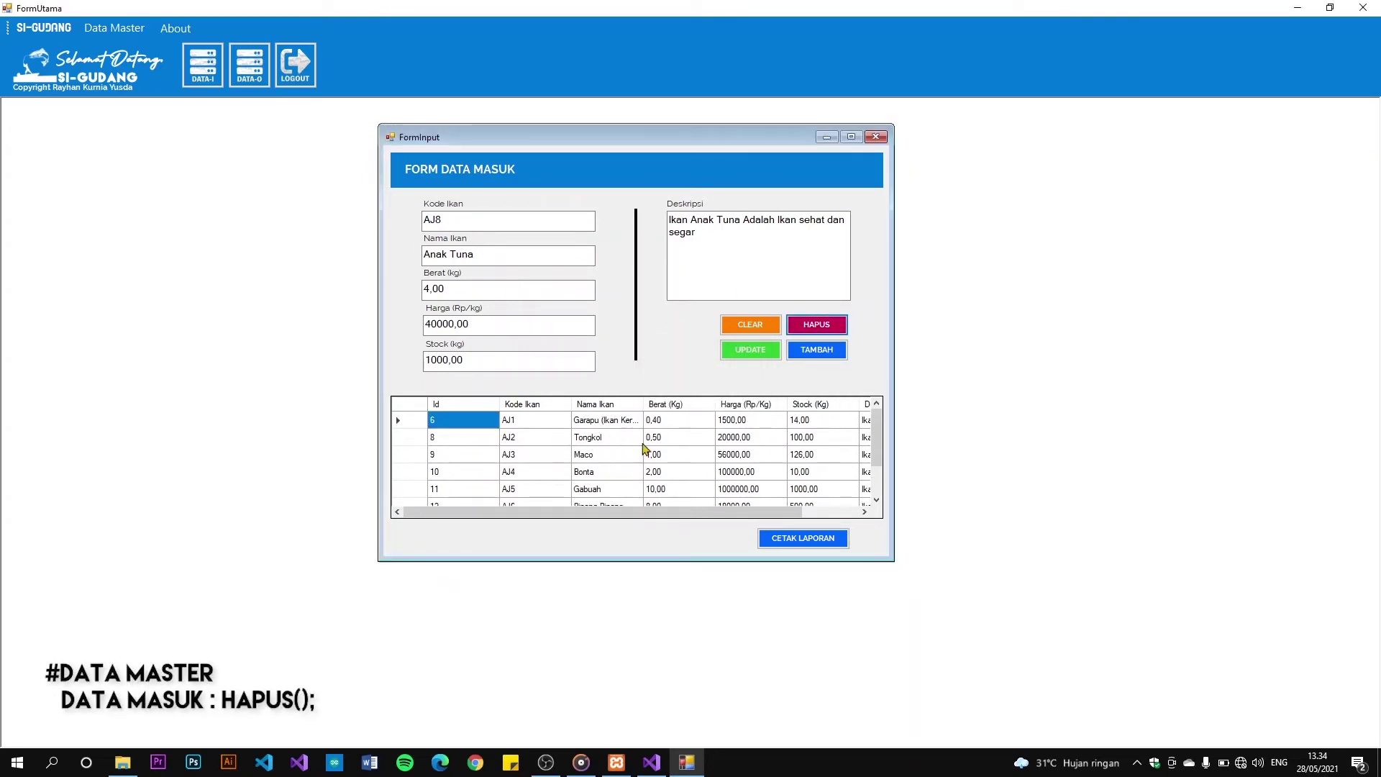
scroll(644, 449, "down", 2)
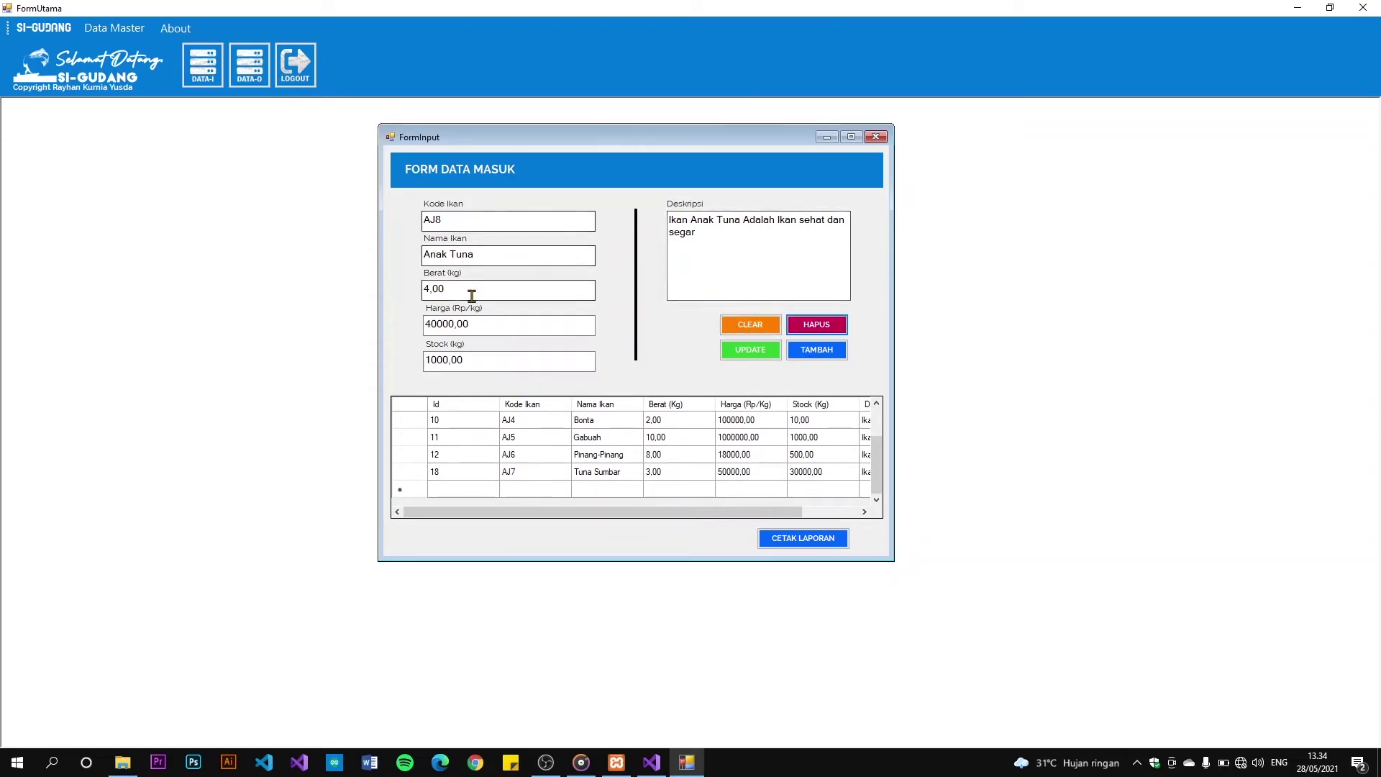
Clear the incoming-data form, generate its report and view the report in a maximized window
left_click(744, 325)
left_click(801, 539)
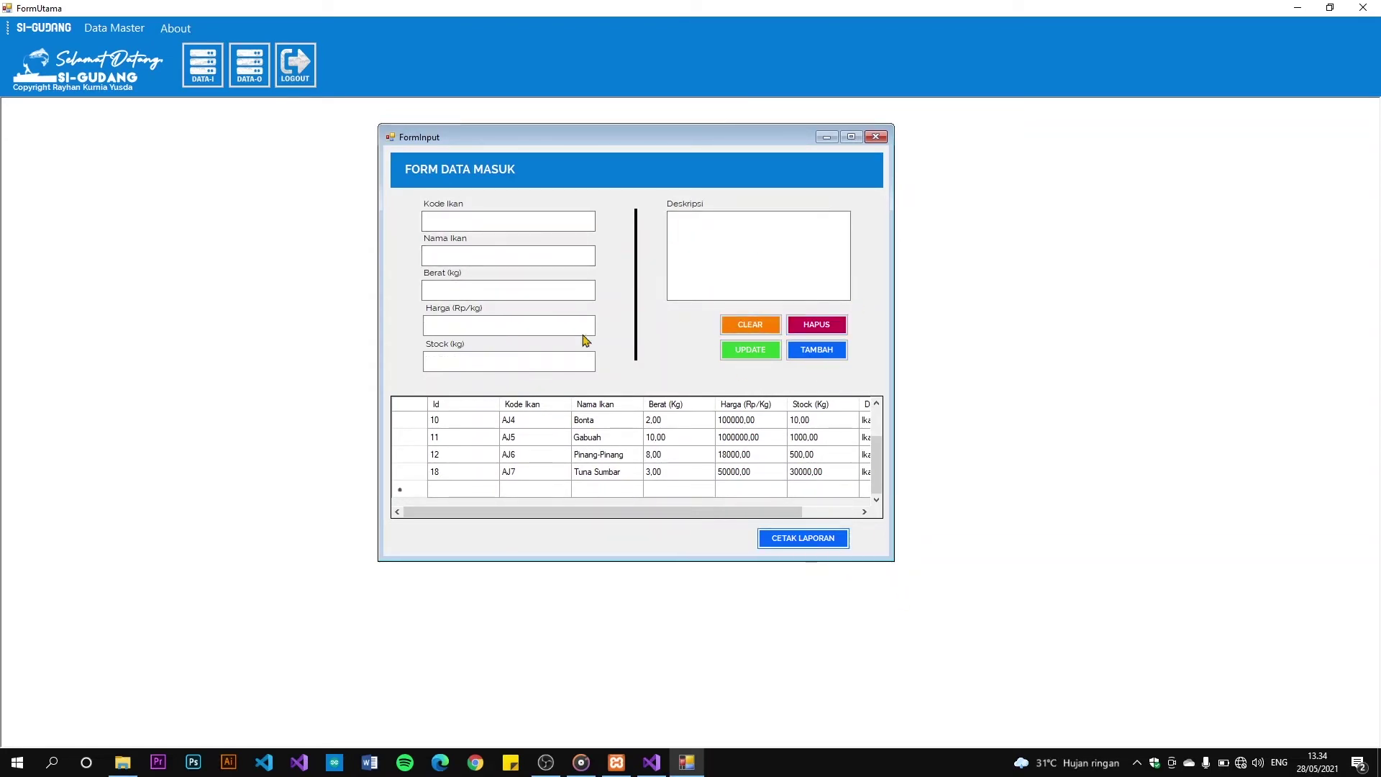
left_click(800, 540)
scroll(484, 362, "down", 9)
scroll(486, 363, "up", 7)
scroll(543, 369, "down", 9)
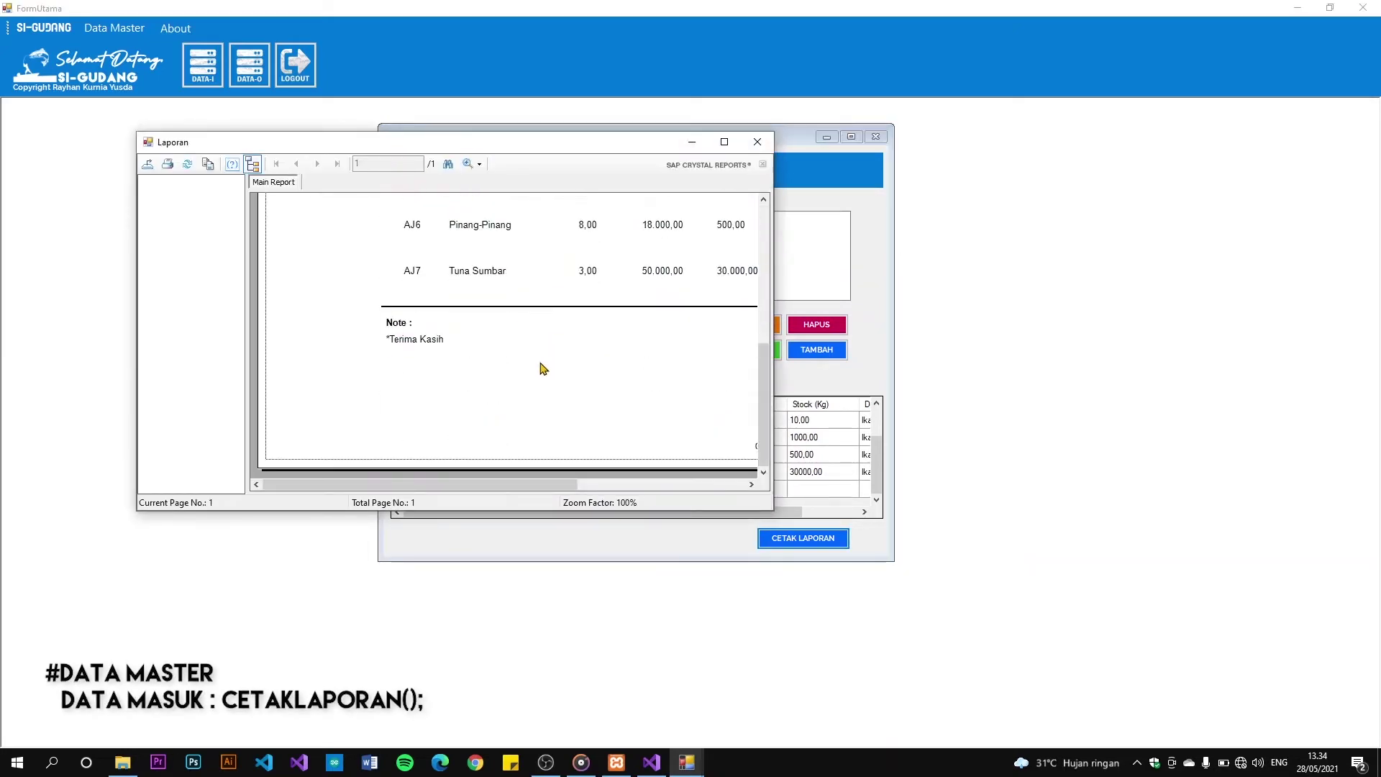
left_click_drag(455, 148, 646, 75)
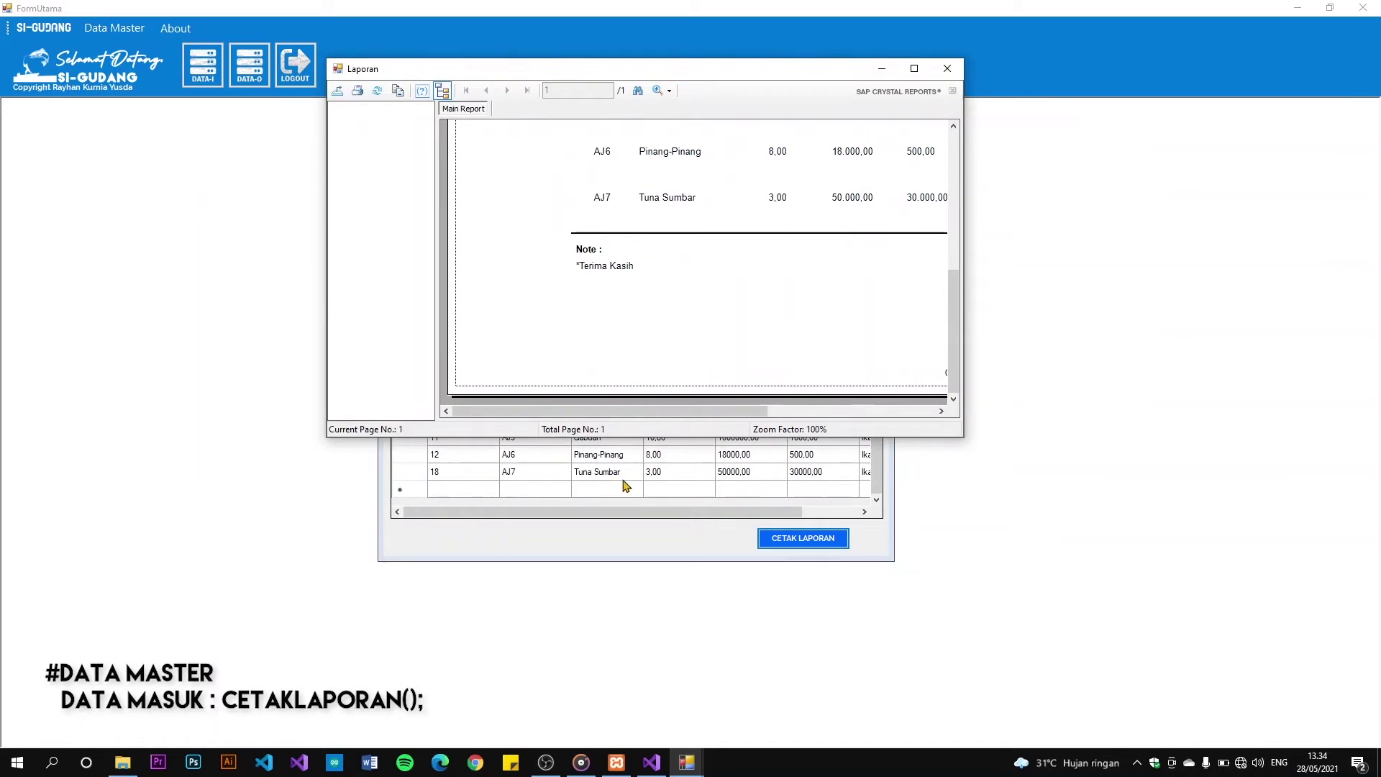
left_click(915, 68)
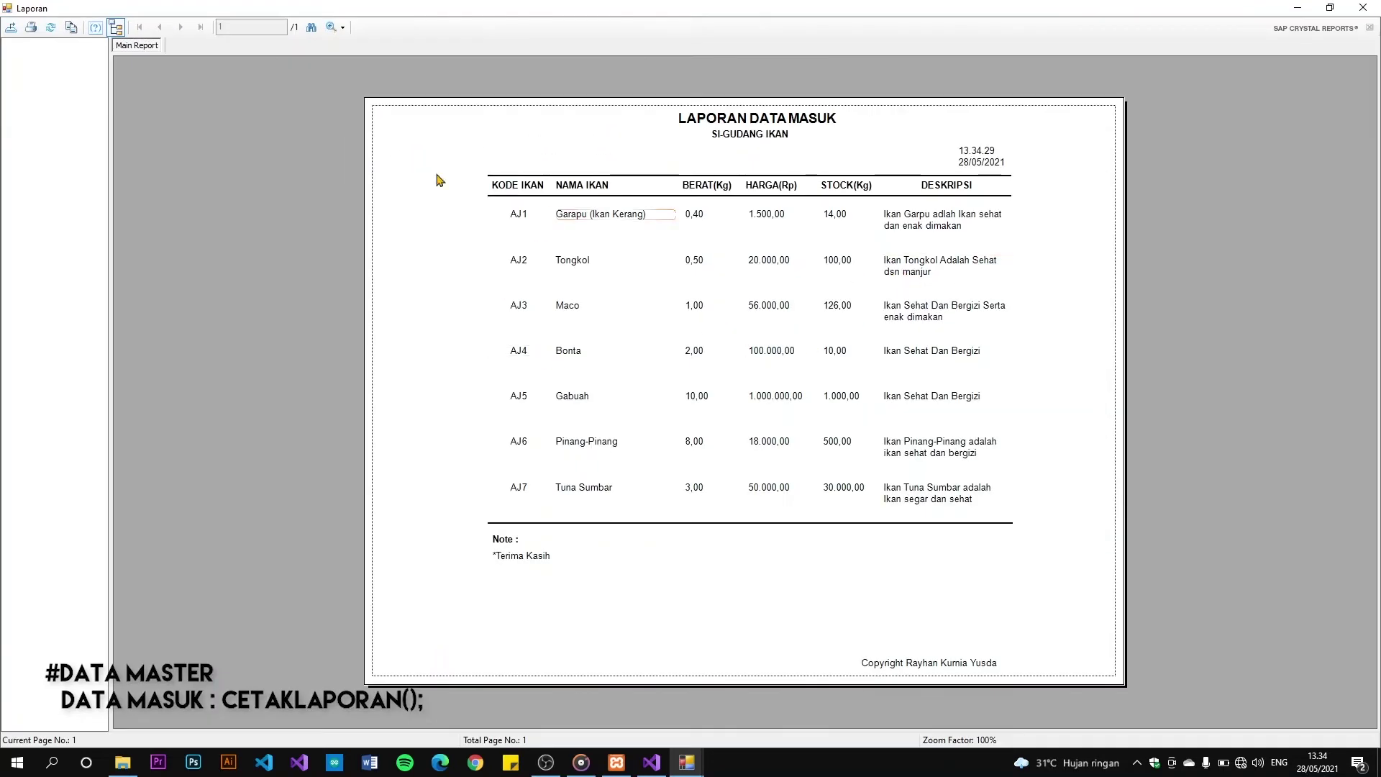
Look at the report's print options without printing, and close the report and the incoming-data form
left_click(29, 32)
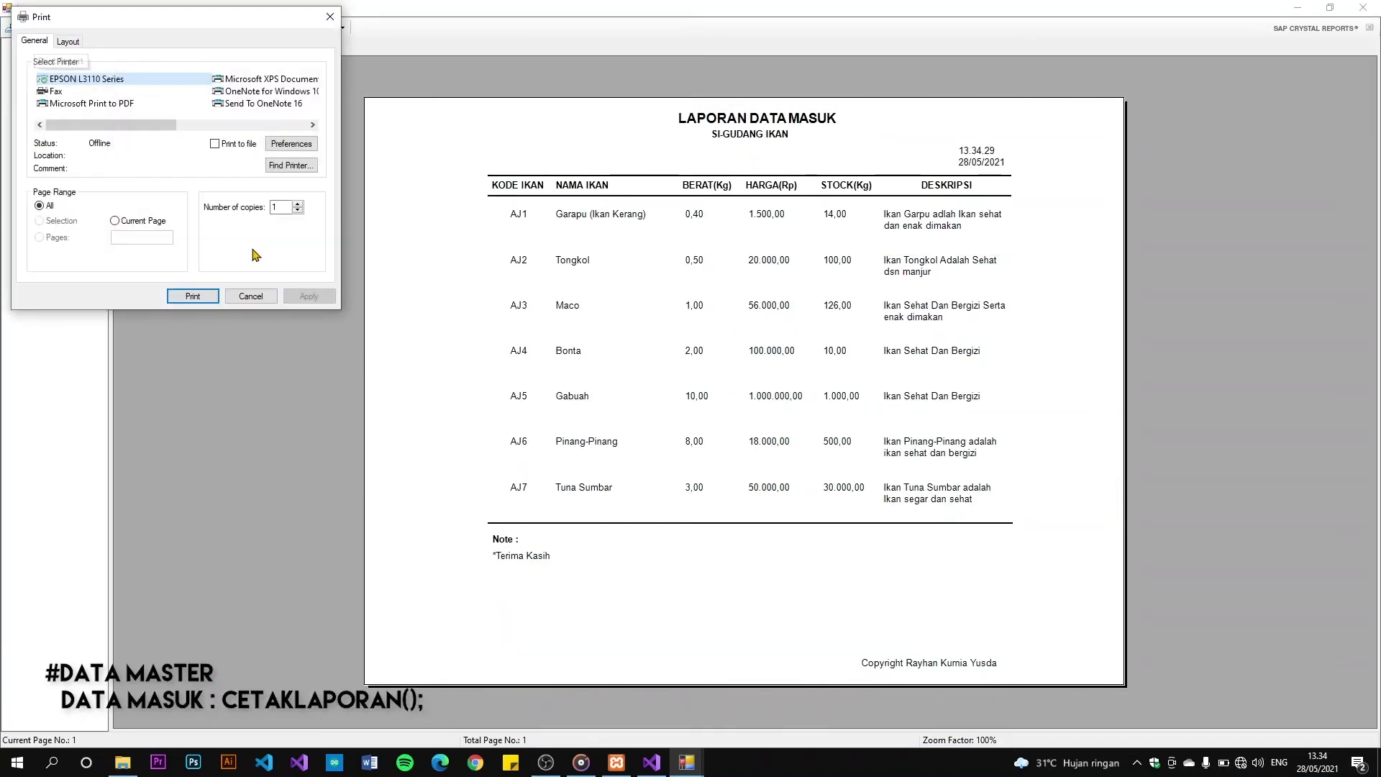
scroll(158, 108, "down", 1)
scroll(158, 107, "up", 1)
left_click(248, 291)
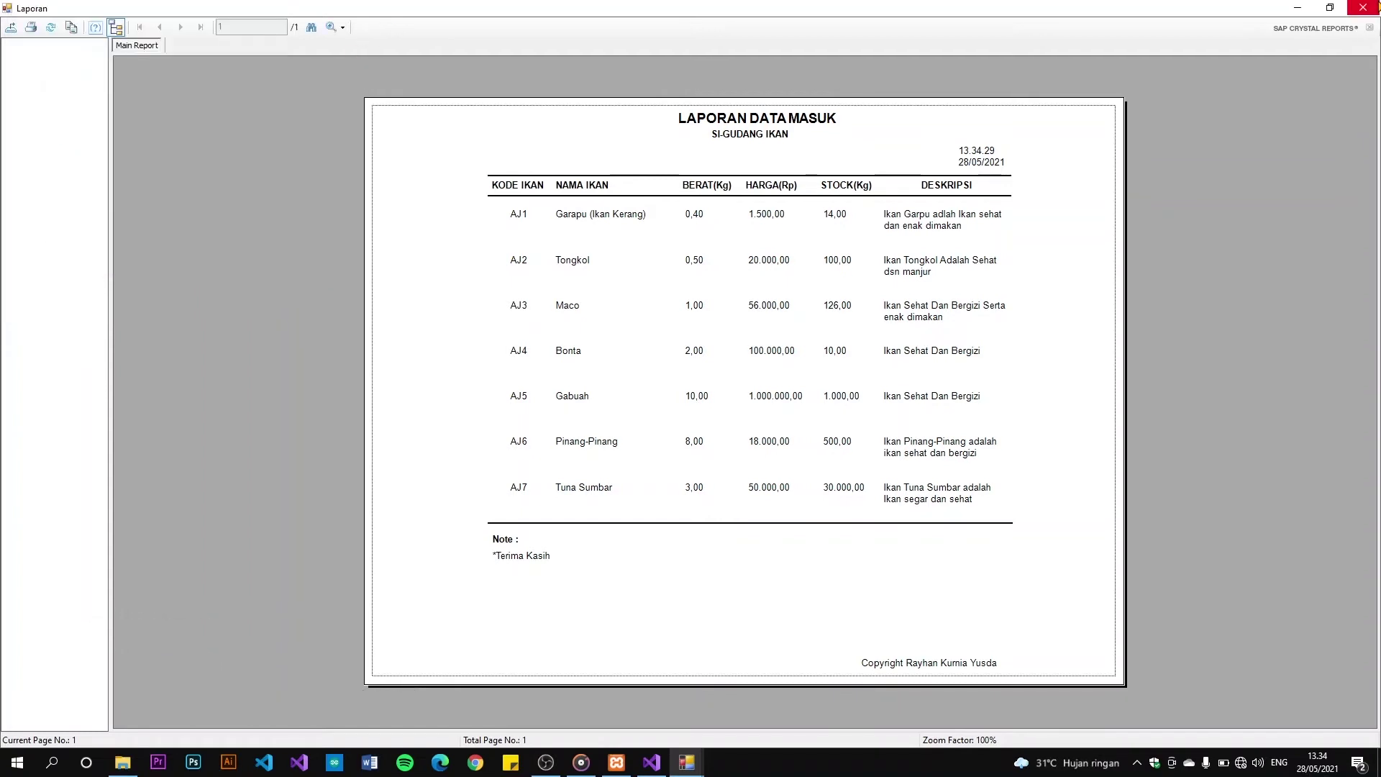
left_click(1363, 8)
left_click(876, 138)
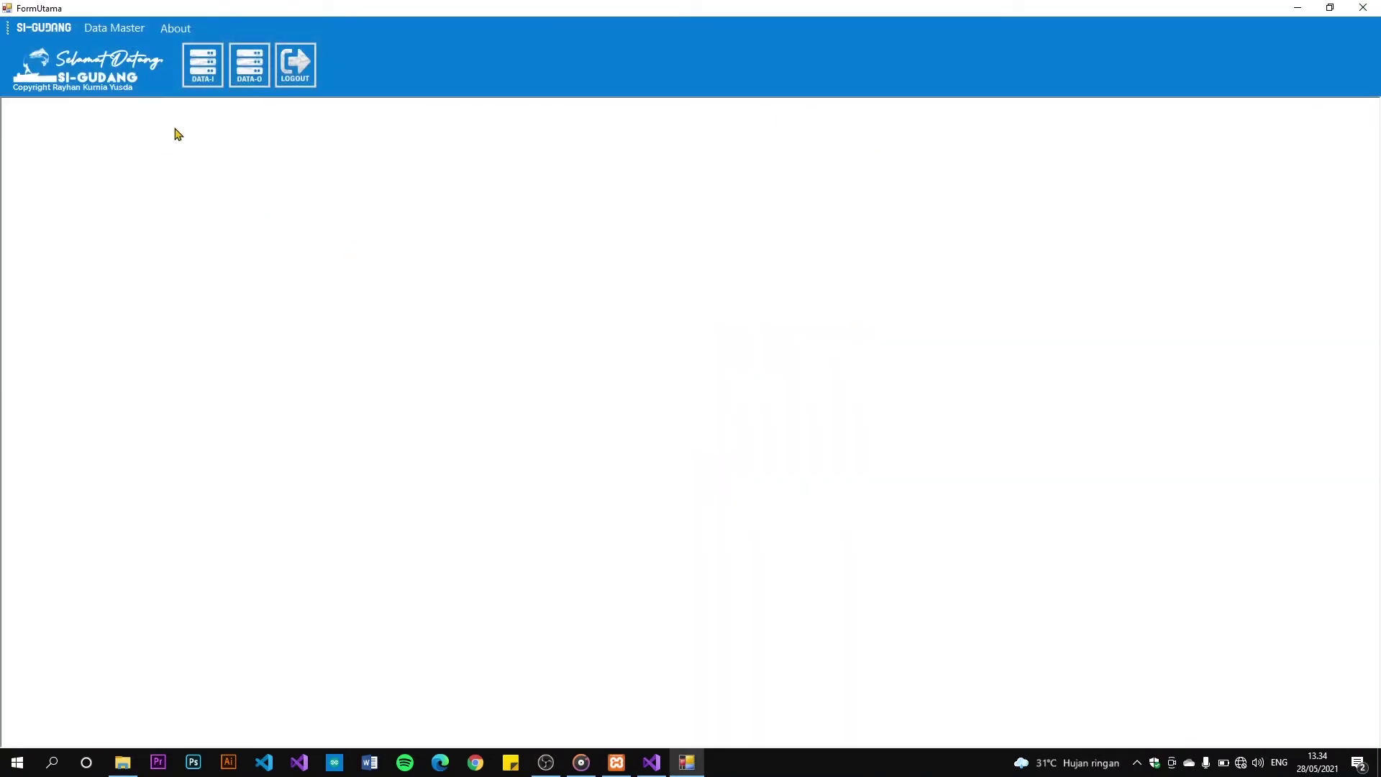
Open the Data Keluar form and move it to the middle of the workspace
left_click(122, 28)
left_click(131, 65)
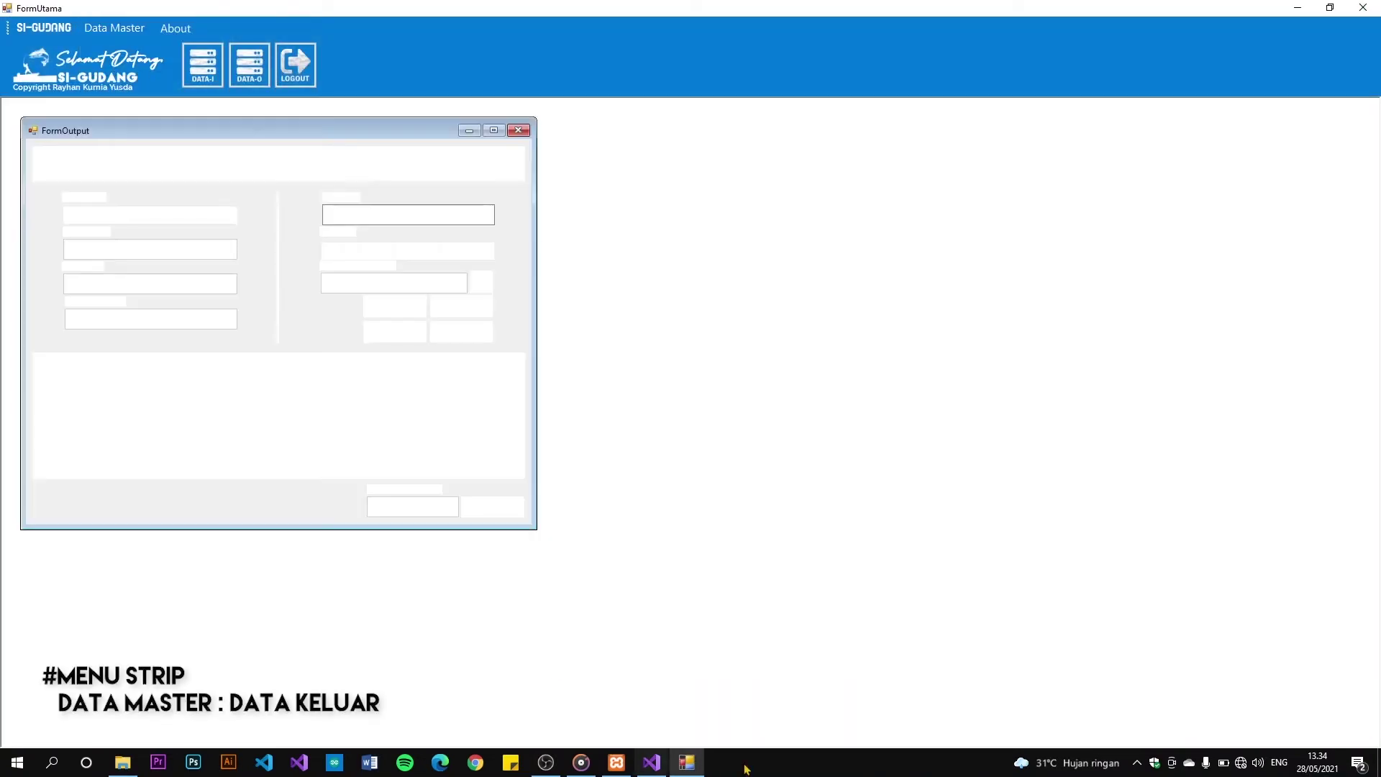
left_click_drag(303, 139, 713, 145)
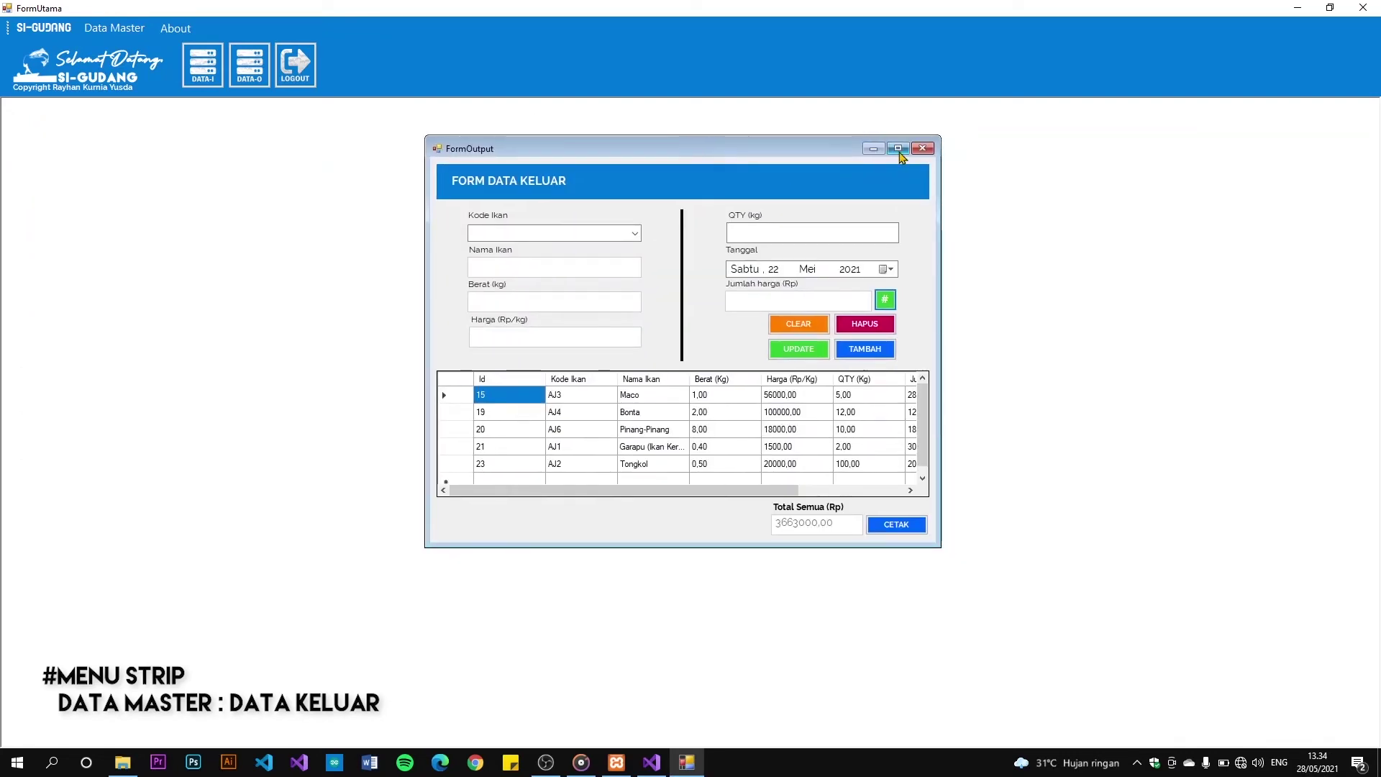
left_click(895, 145)
left_click(1360, 24)
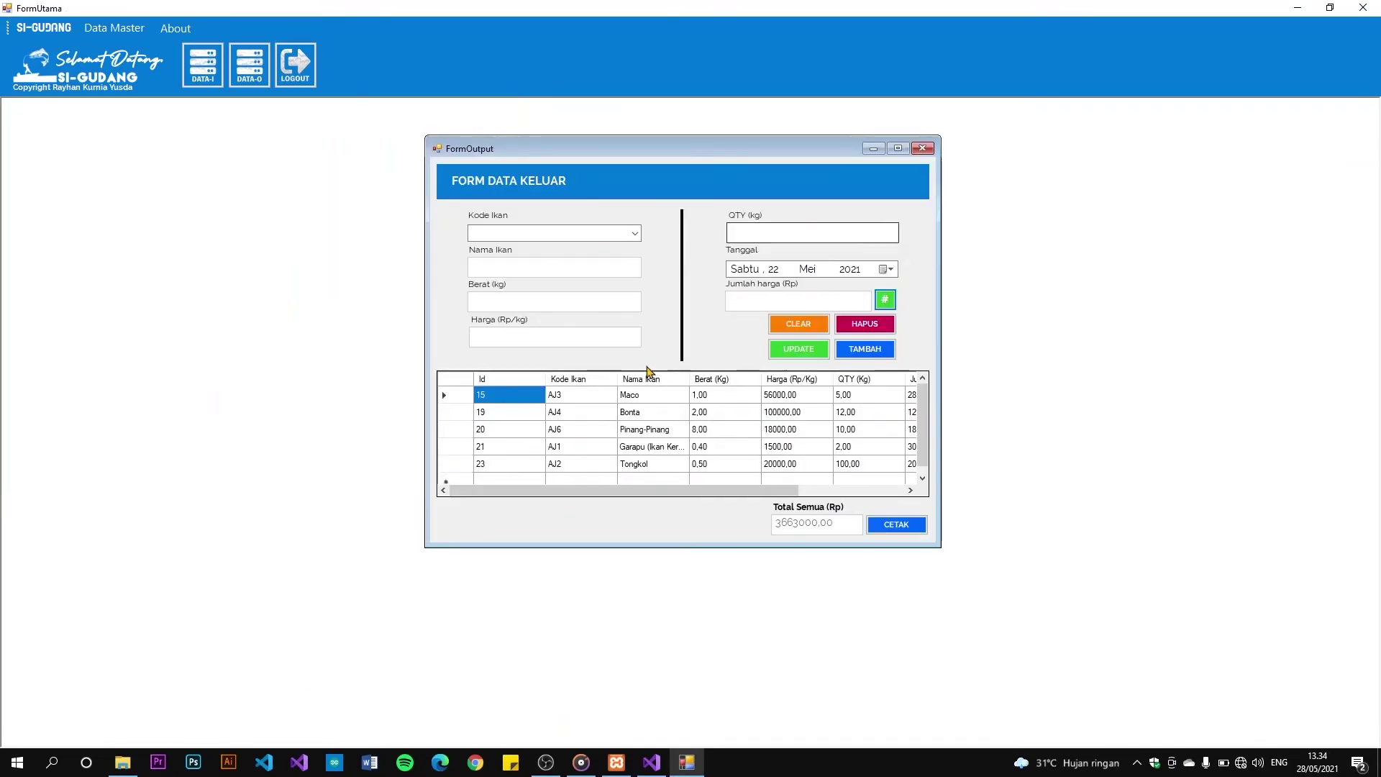
Add an outgoing record for fish AJ7 with quantity 5 kg, date 28 Mei 2021 and the calculated total price
left_click(615, 233)
left_click(536, 318)
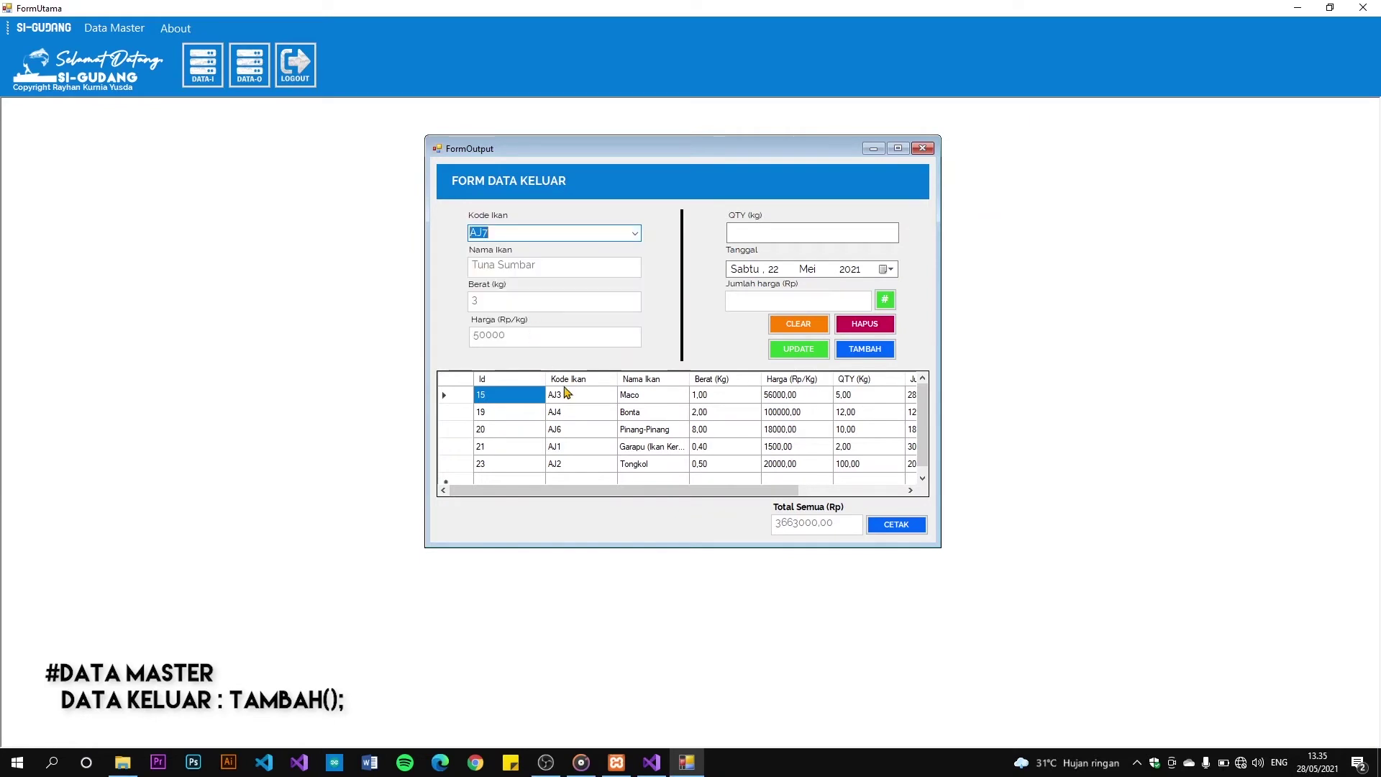
left_click(807, 234)
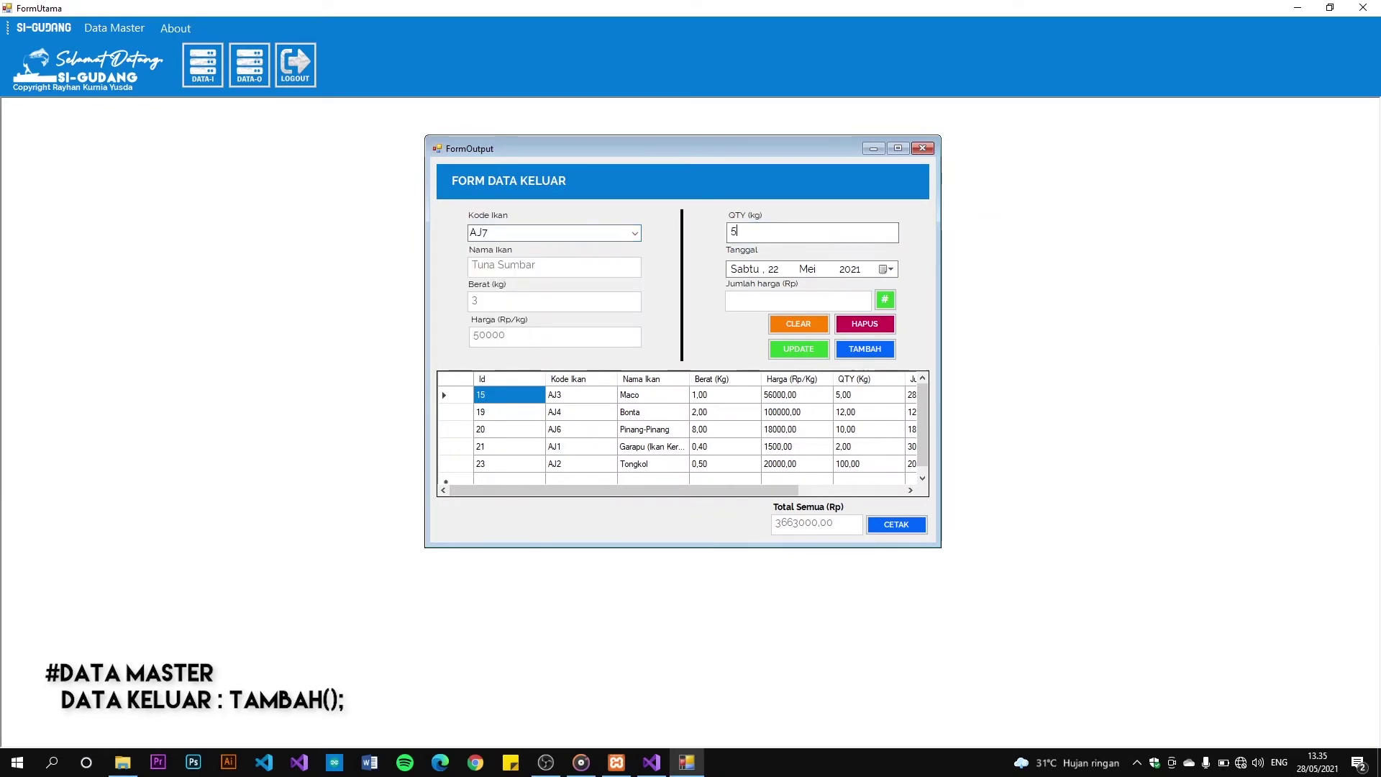
left_click(890, 269)
left_click(813, 392)
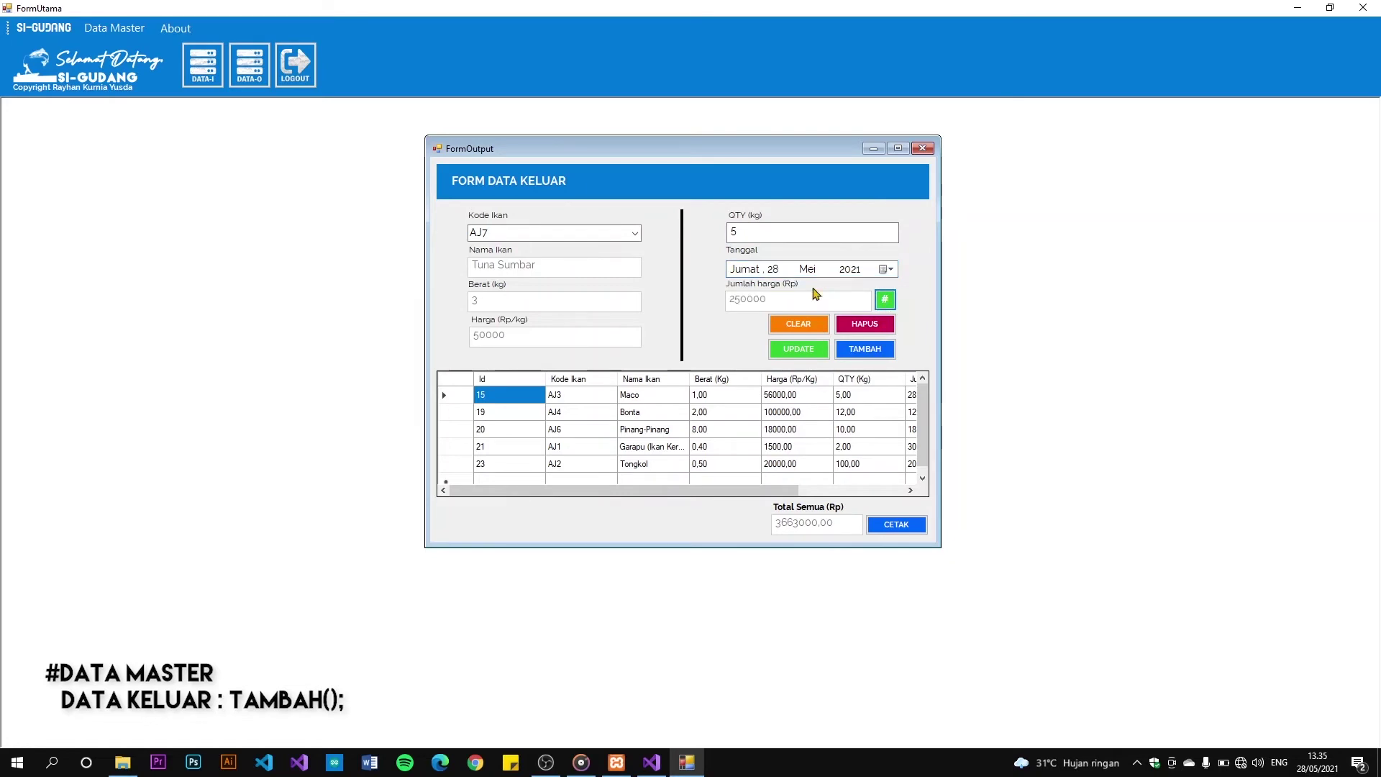
left_click(867, 351)
left_click(720, 426)
scroll(611, 424, "down", 1)
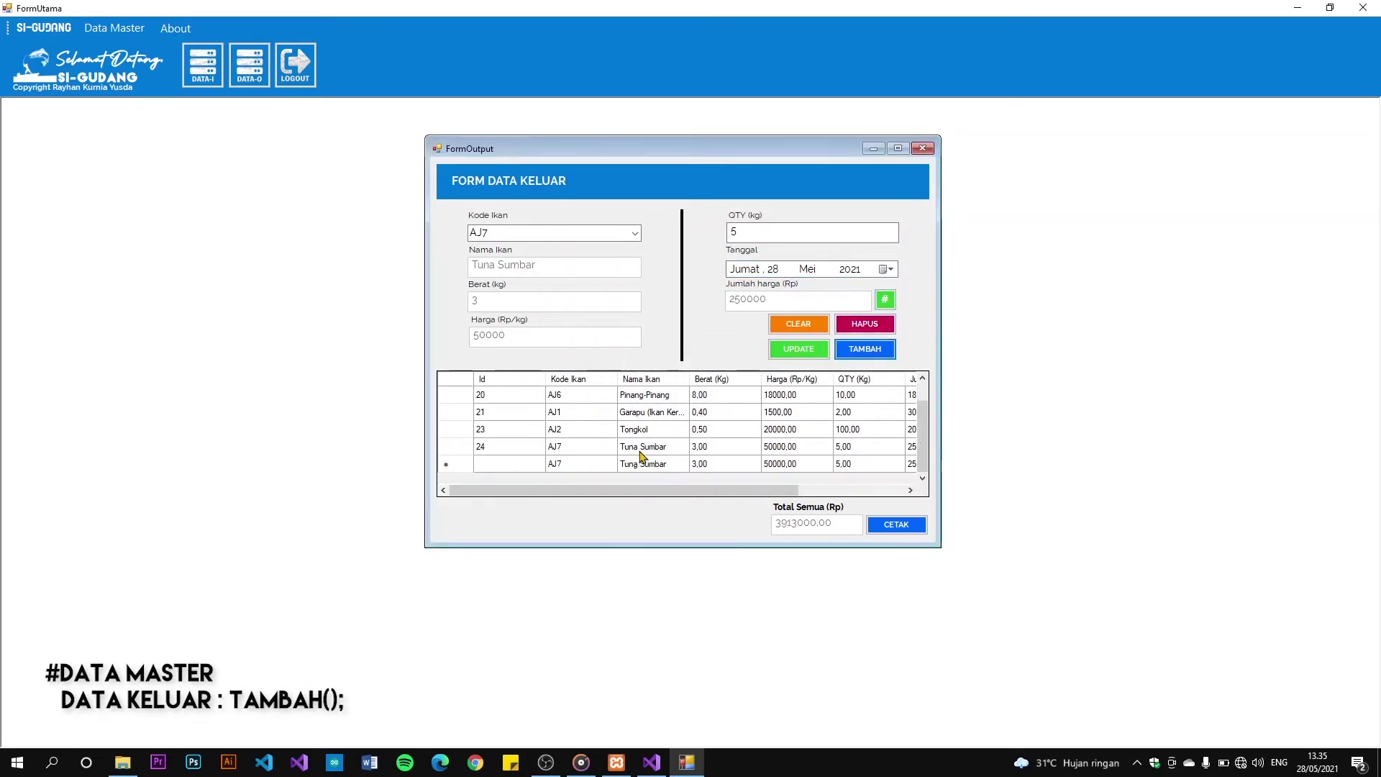
scroll(604, 446, "up", 1)
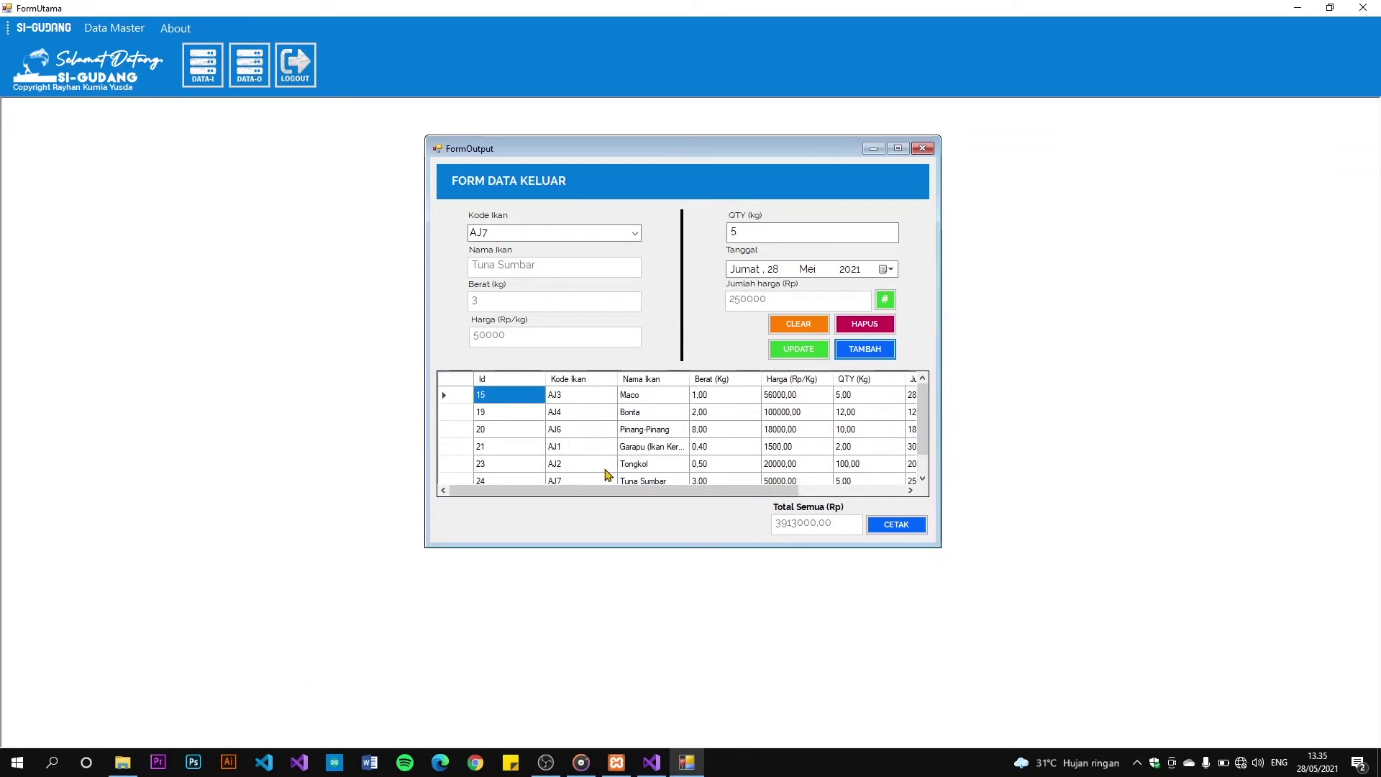
Set the quantity of the outgoing AJ1 record to 5 kg, recalculate its total price and save the update
left_click(579, 448)
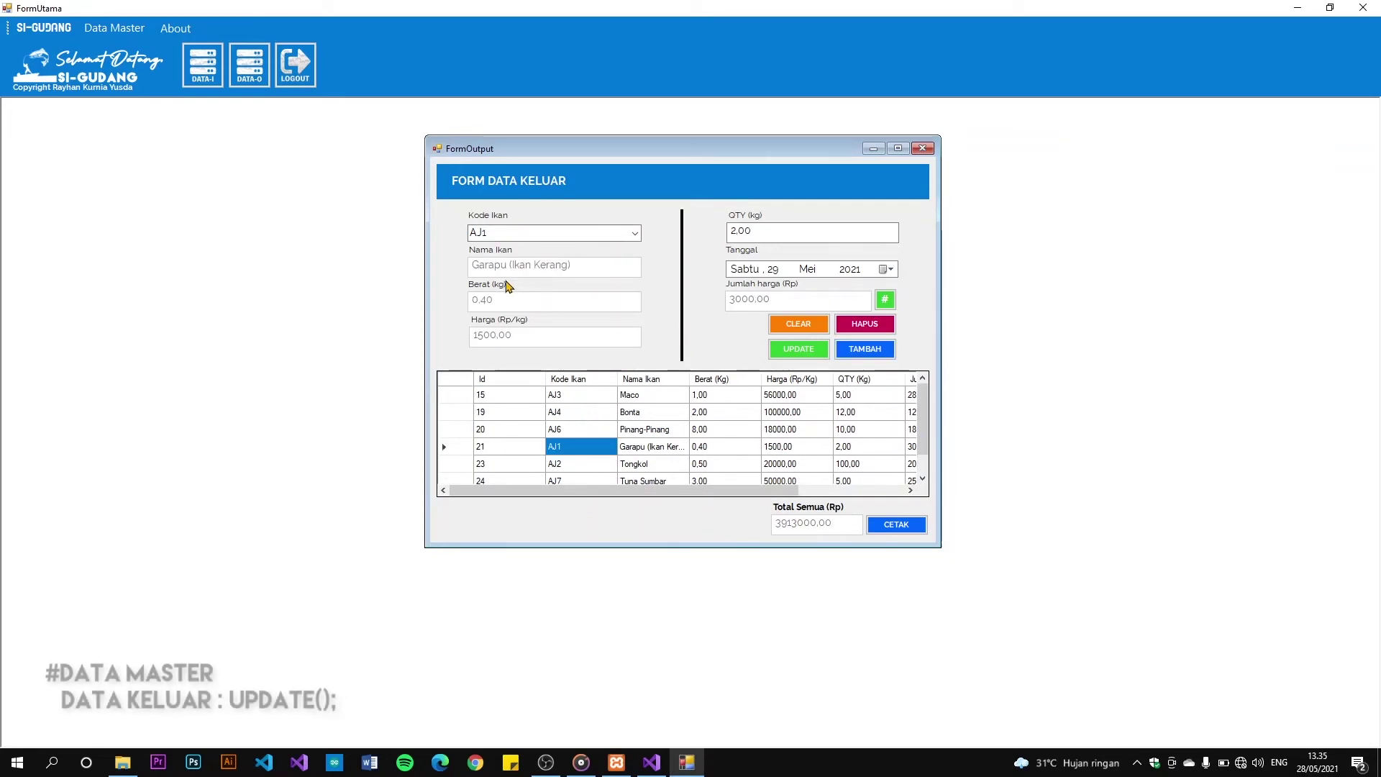
left_click_drag(731, 226, 736, 229)
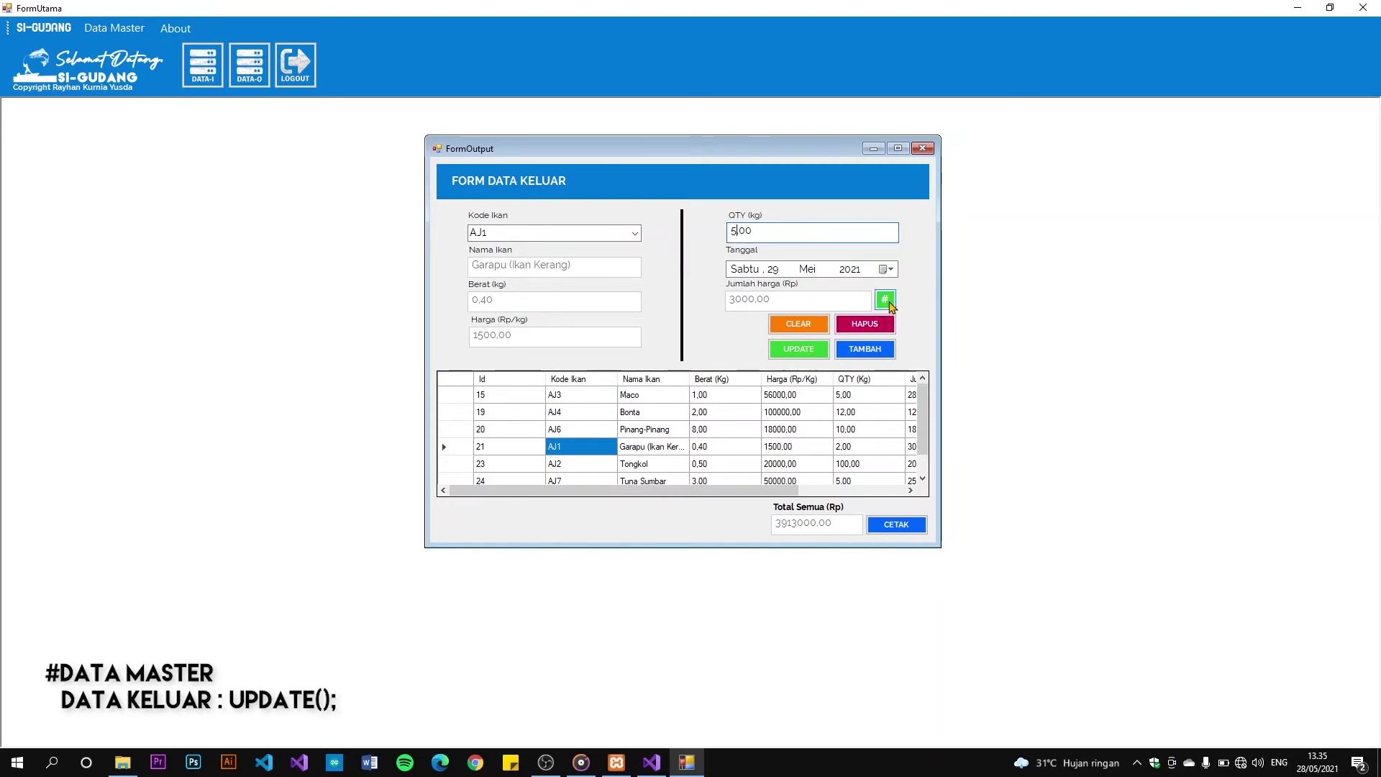
type("5")
left_click(887, 300)
left_click(799, 349)
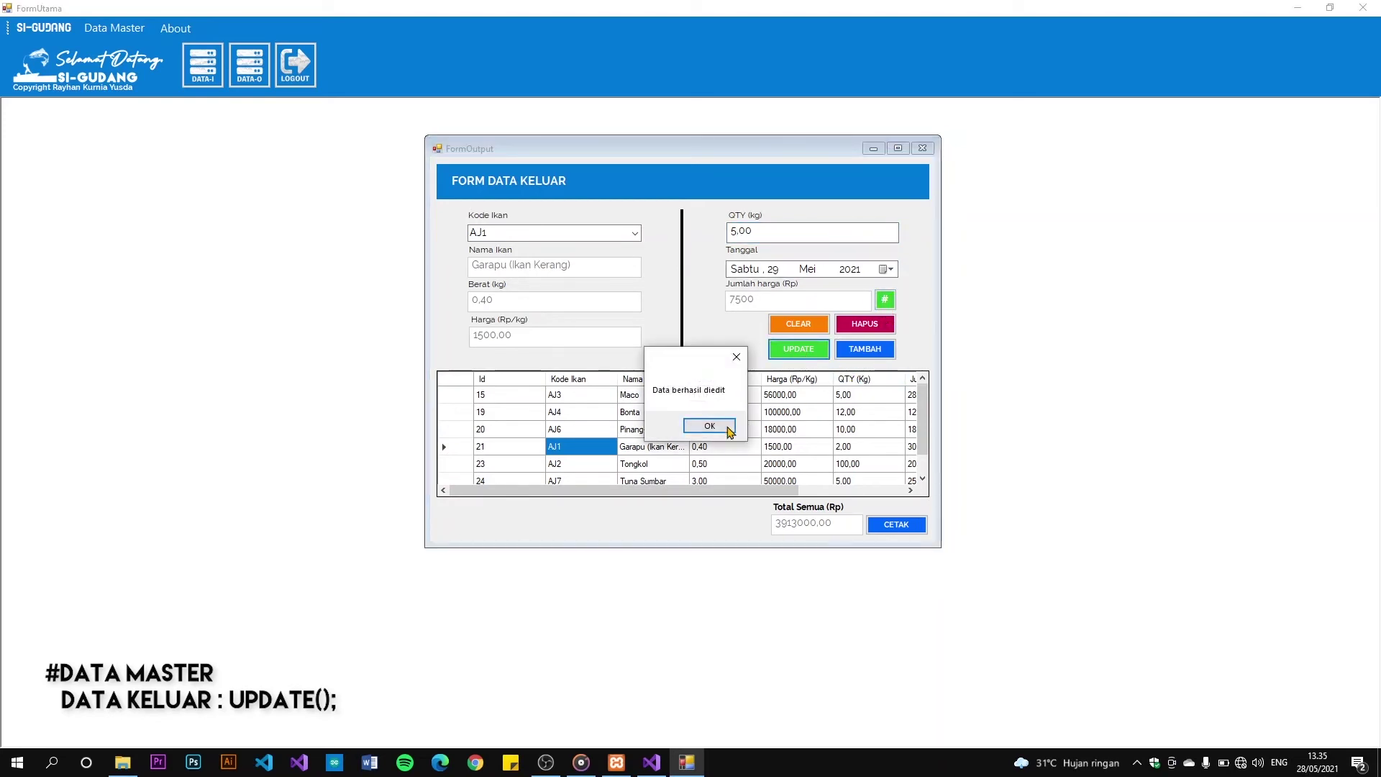
left_click(729, 428)
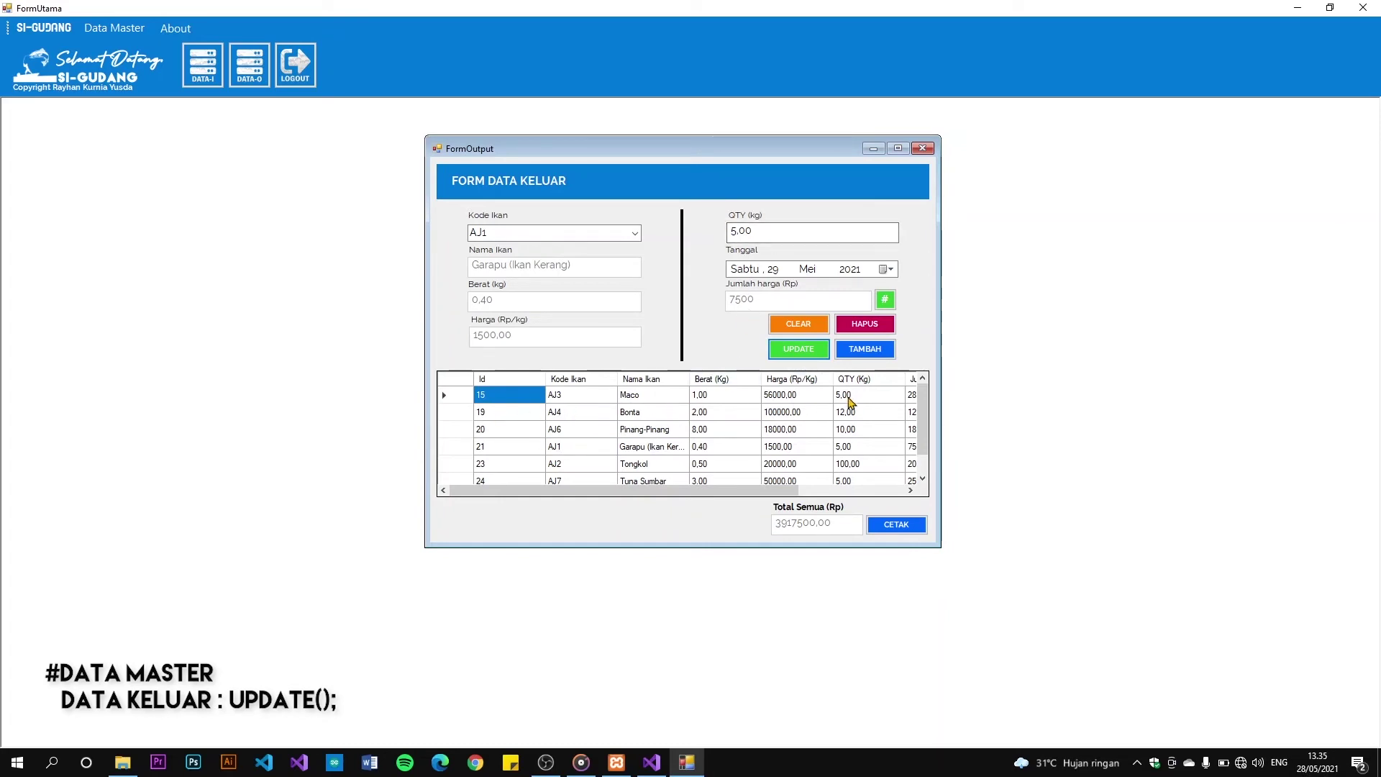
Delete the AJ1 Garapu (Ikan Kerang) record from the outgoing-fish table
left_click(878, 395)
scroll(531, 481, "down", 1)
scroll(510, 462, "up", 1)
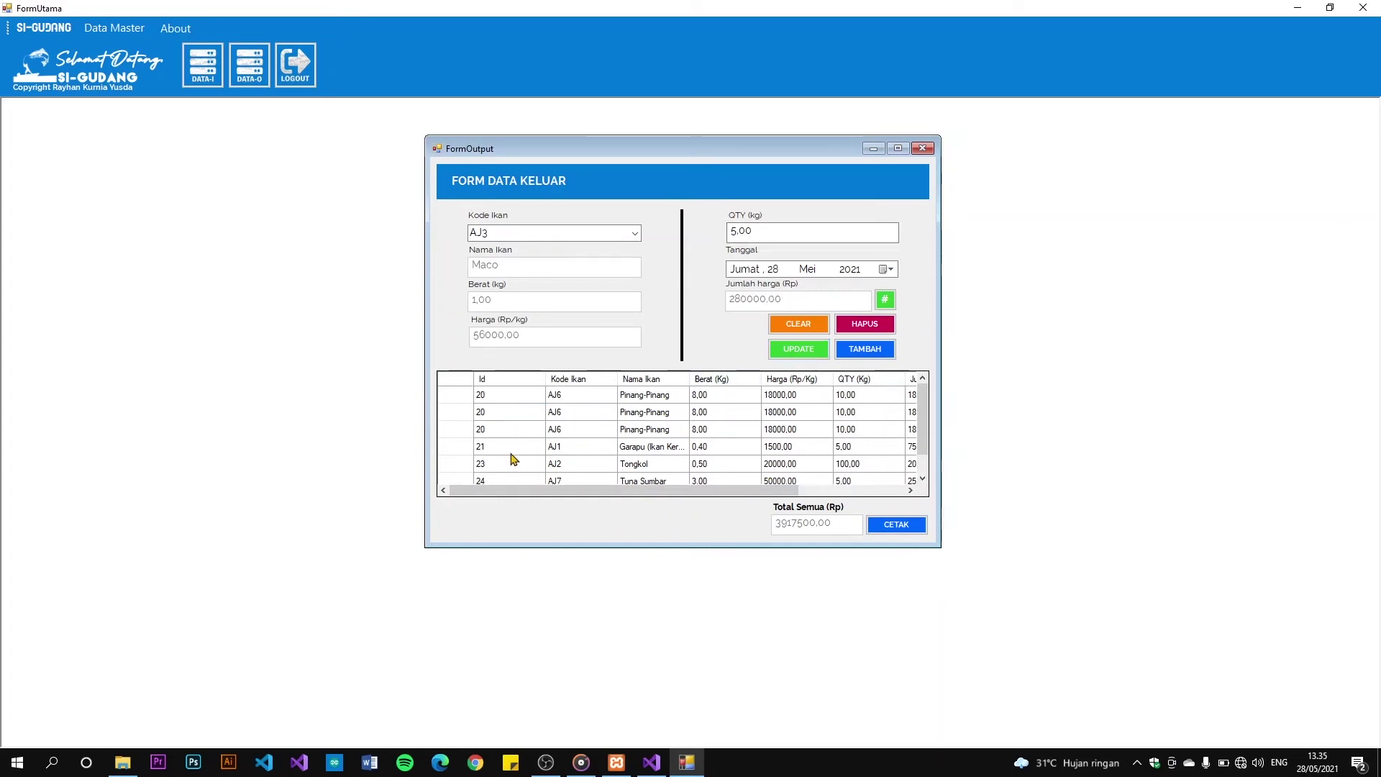
scroll(762, 439, "down", 1)
left_click(851, 411)
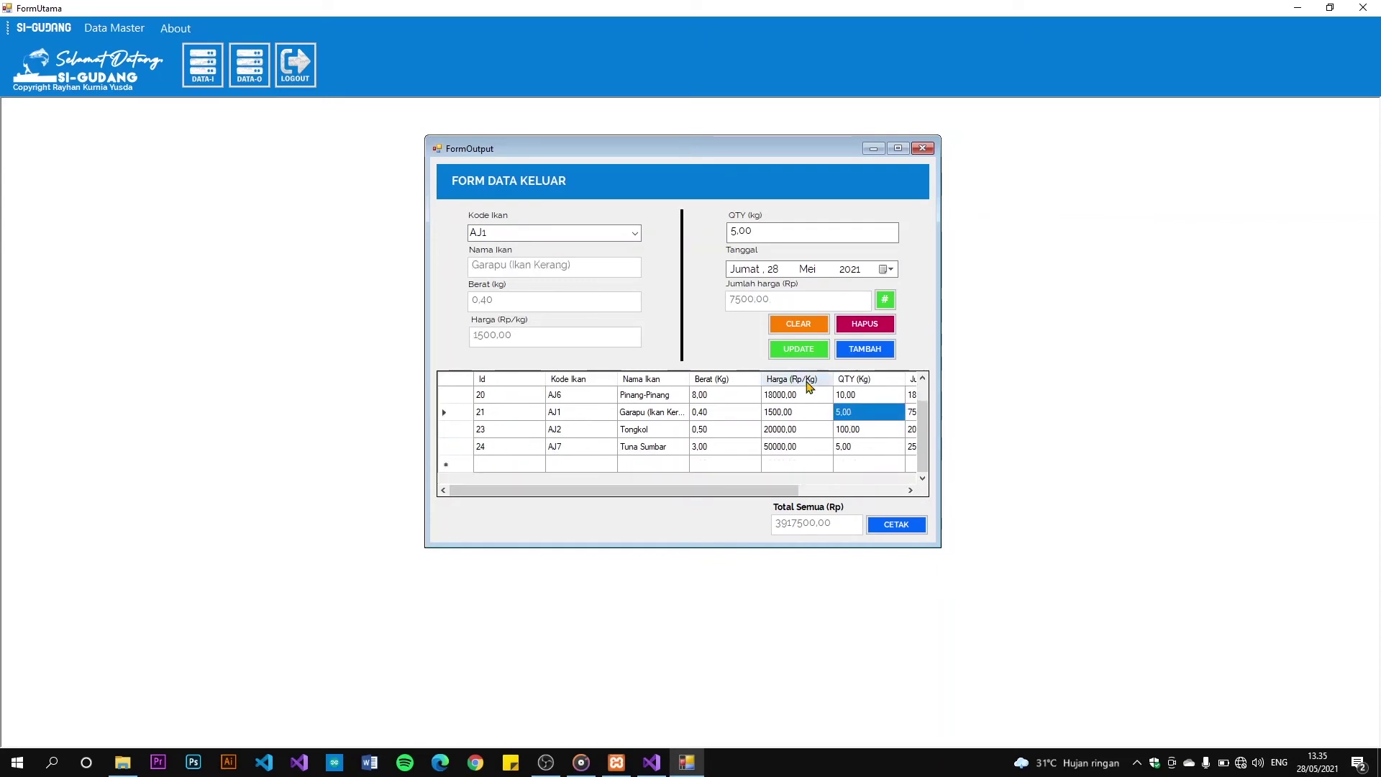
left_click(583, 416)
left_click(485, 415)
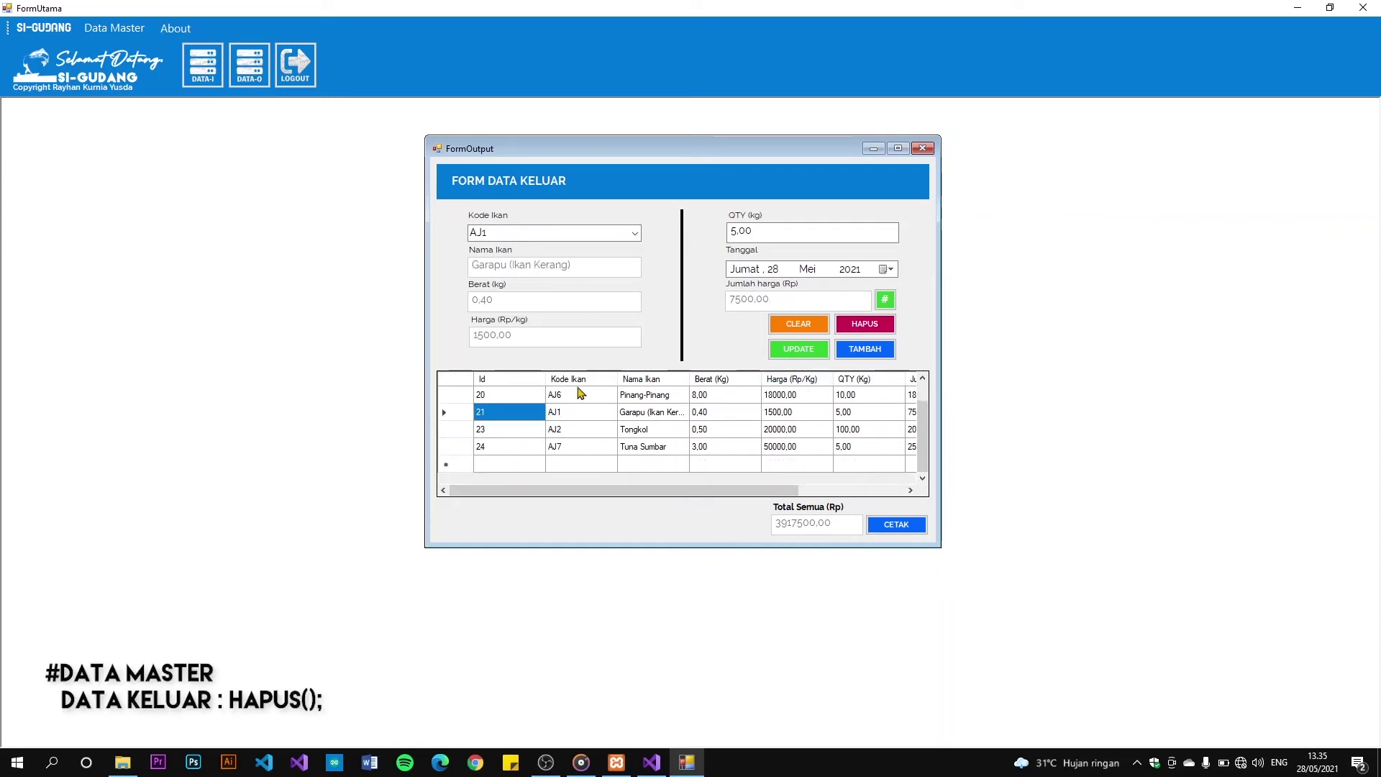
left_click(864, 326)
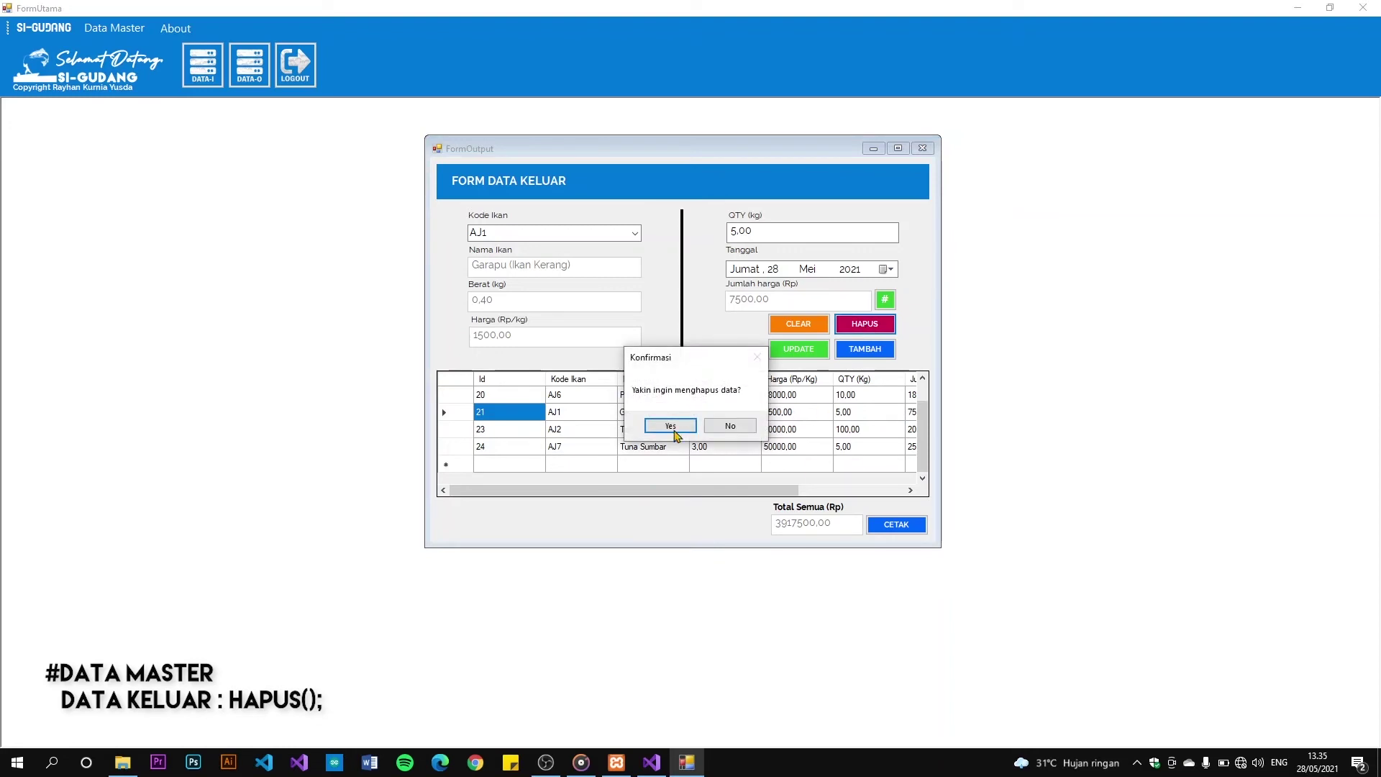
left_click(673, 430)
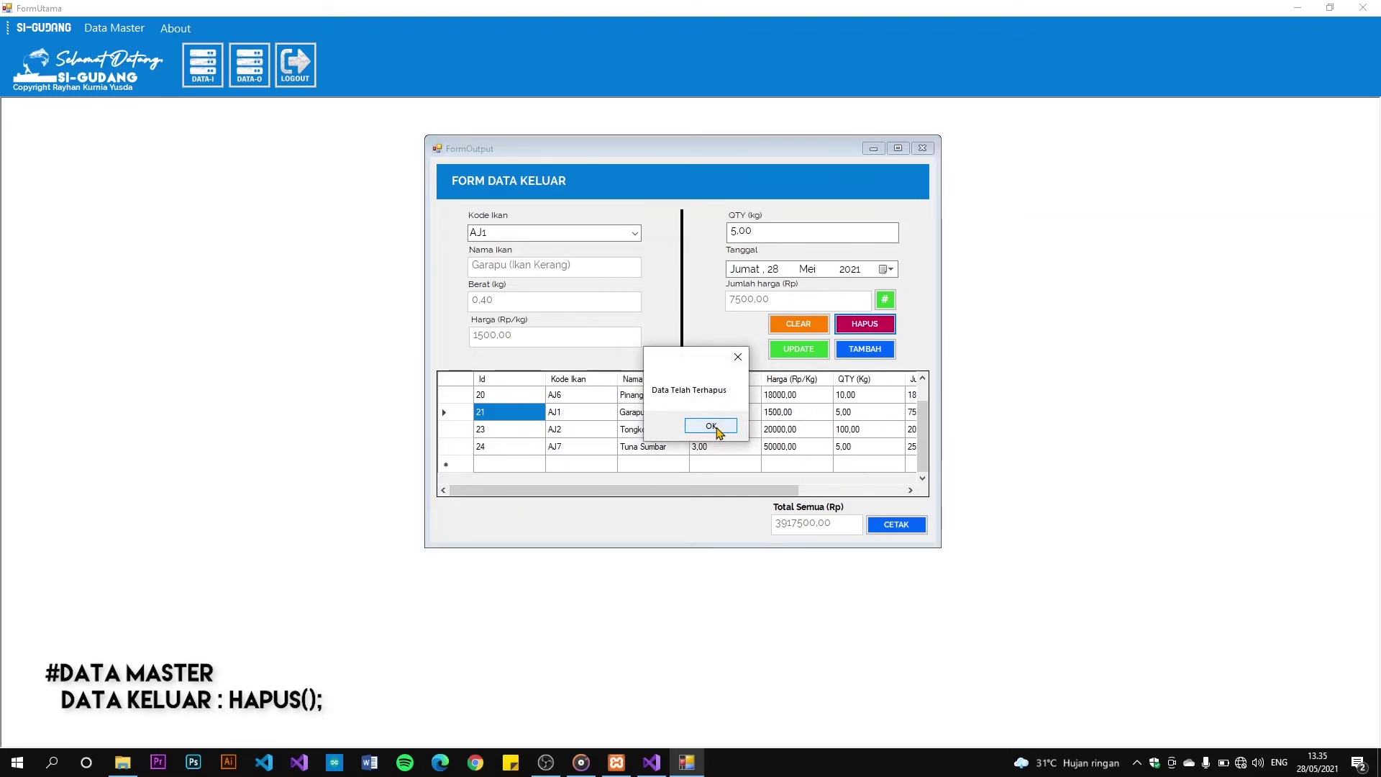
left_click(712, 427)
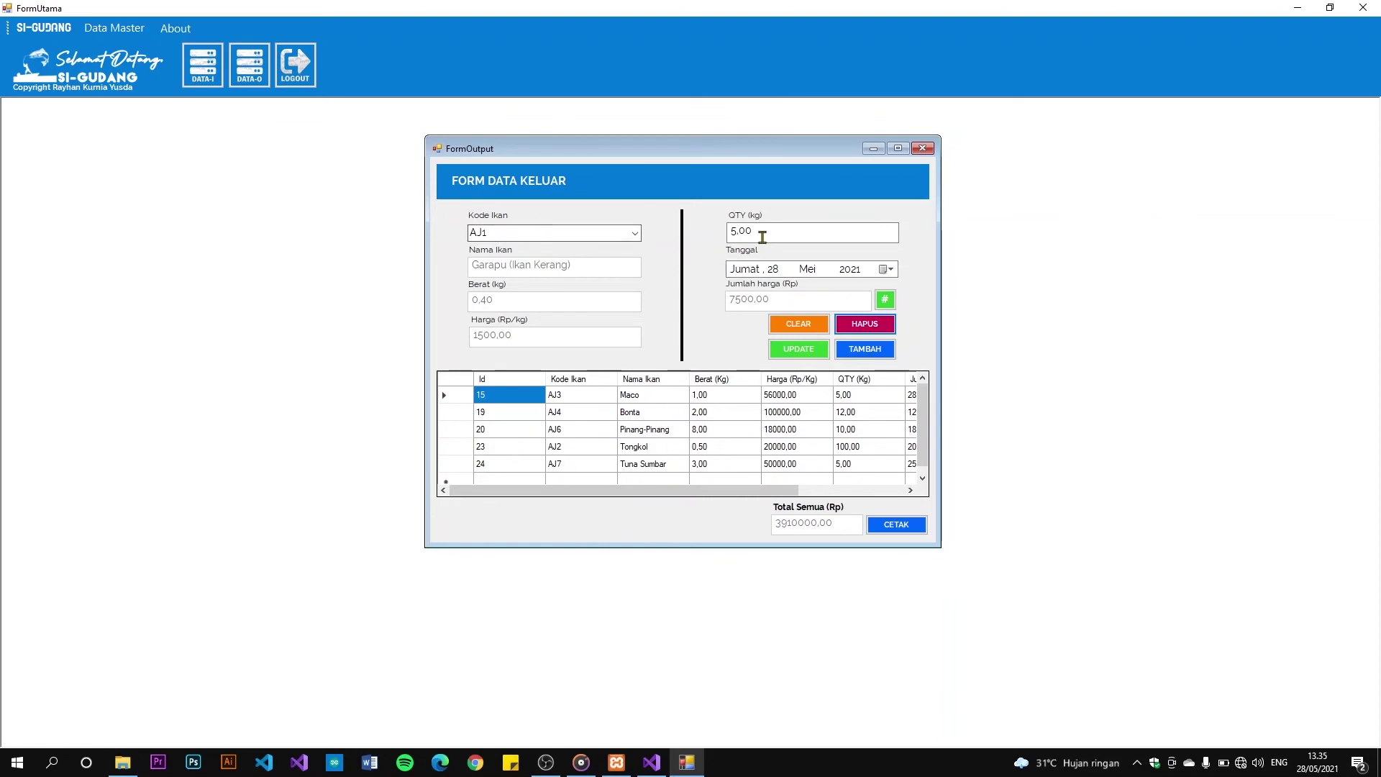
Clear the outgoing-data form, choose fish code AJ5 and clear the form again
left_click(809, 330)
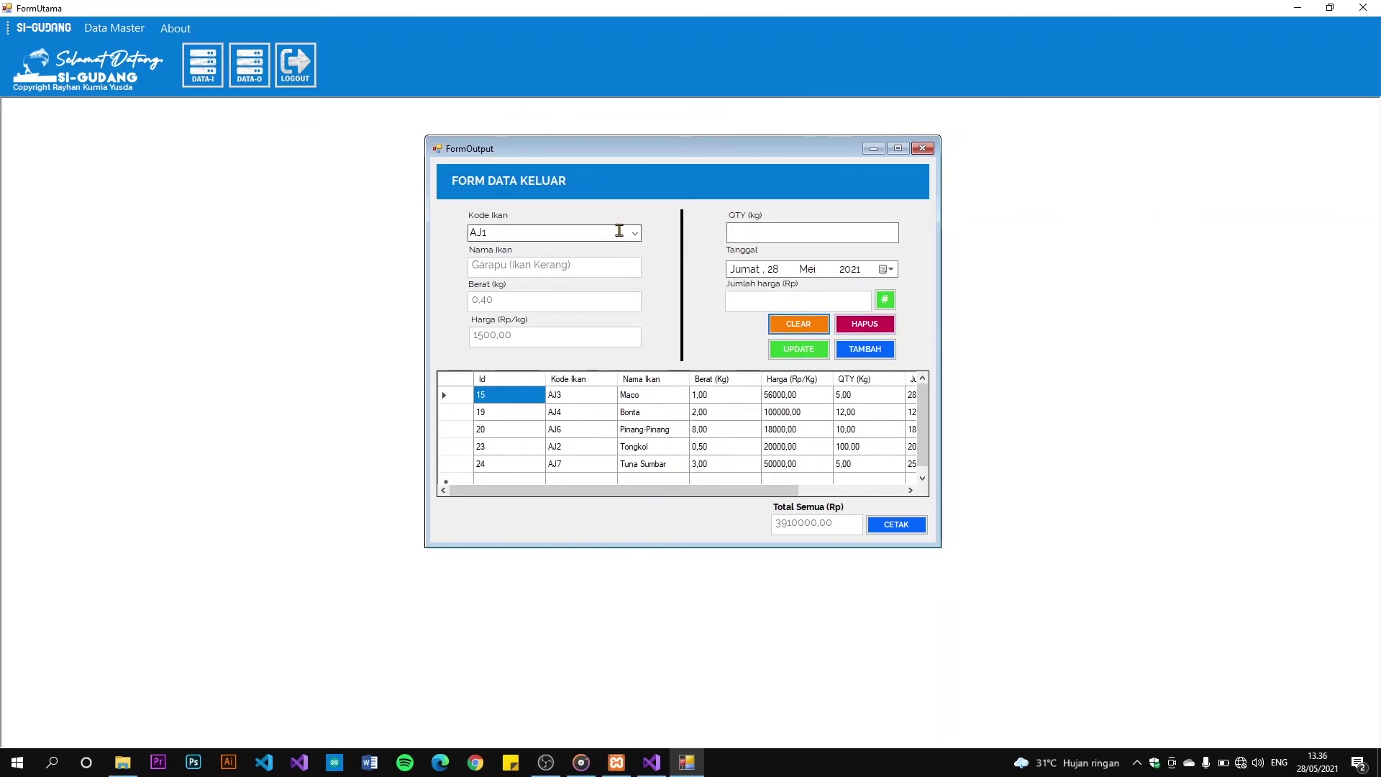
left_click(616, 228)
left_click(612, 303)
left_click(797, 325)
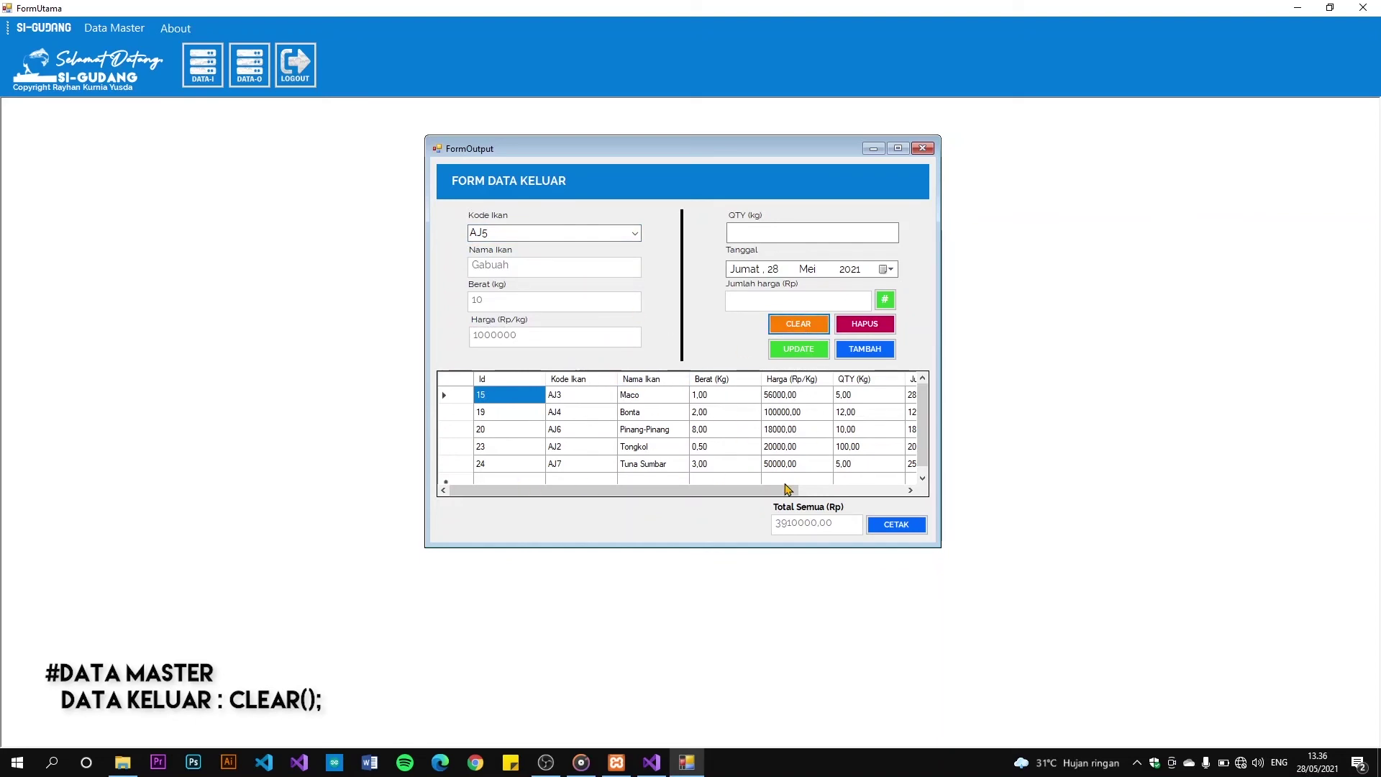
Generate the printable receipt of the outgoing fish records
left_click(908, 531)
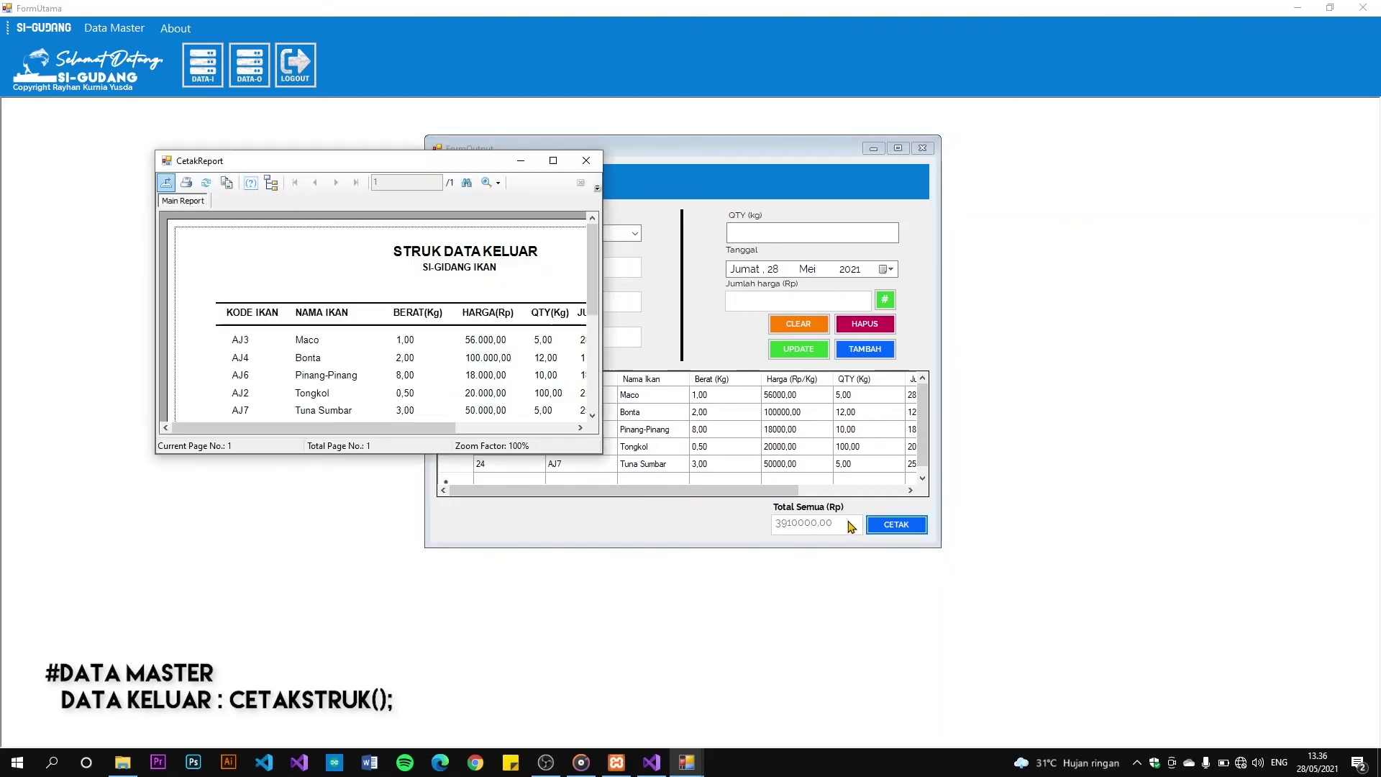
Print one copy of the full outgoing-fish receipt on the EPSON L3110 Series, closing the report and the outgoing-data form
left_click(553, 160)
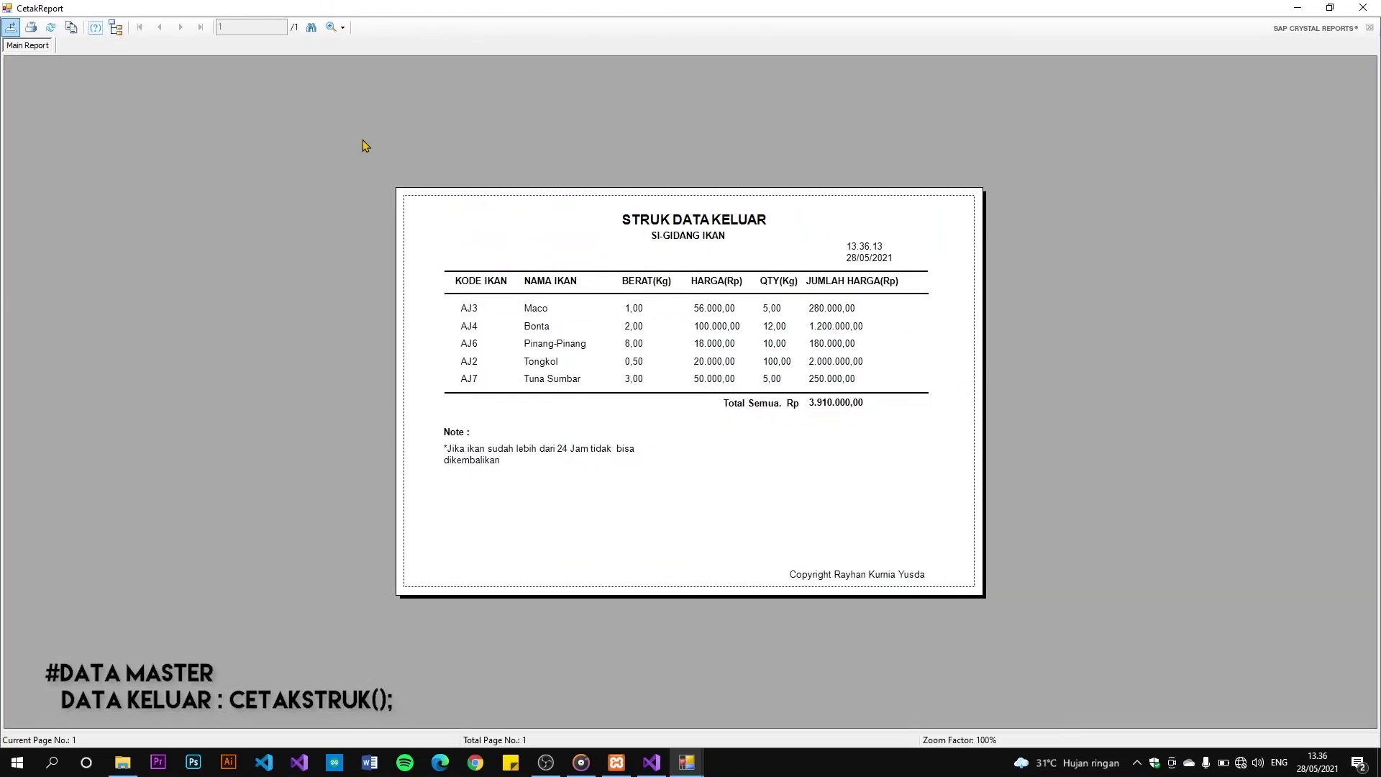
left_click(1329, 9)
left_click(553, 160)
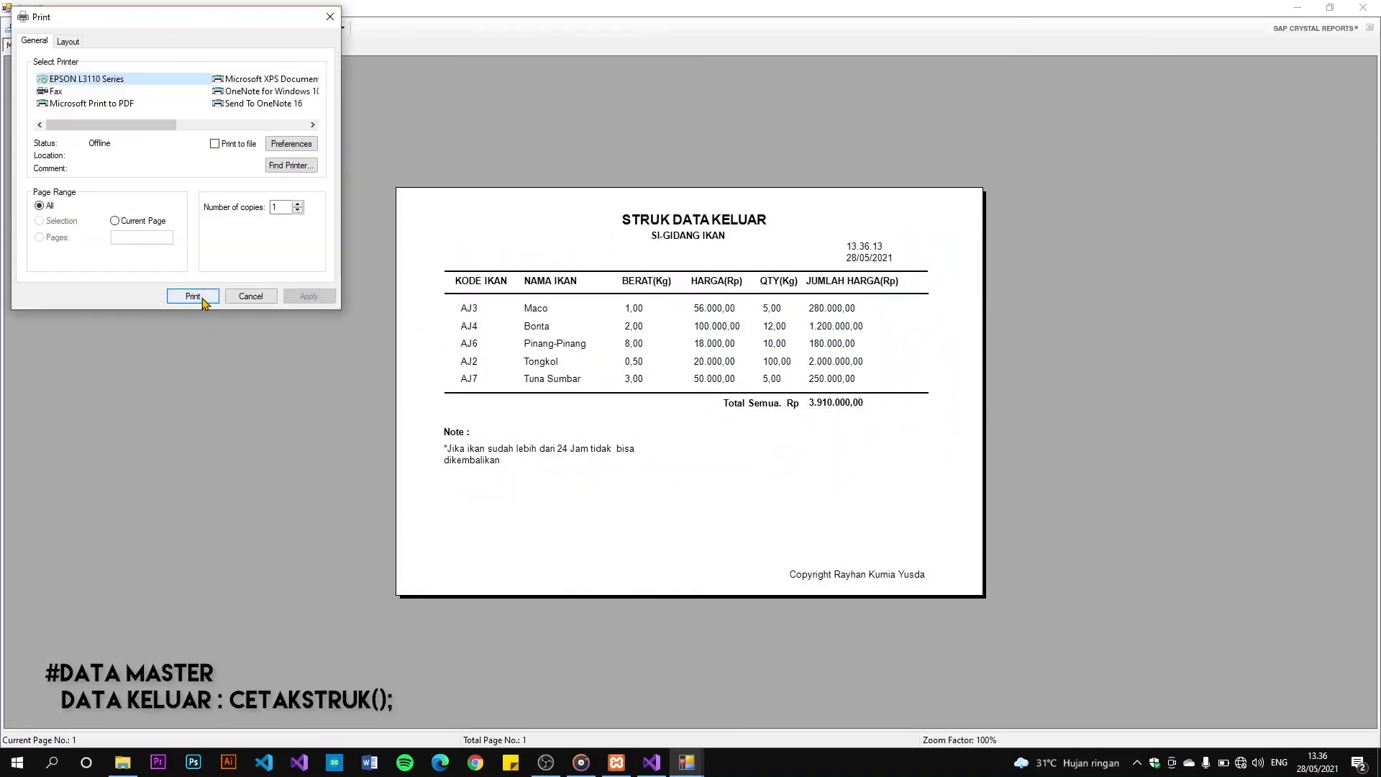
left_click(193, 297)
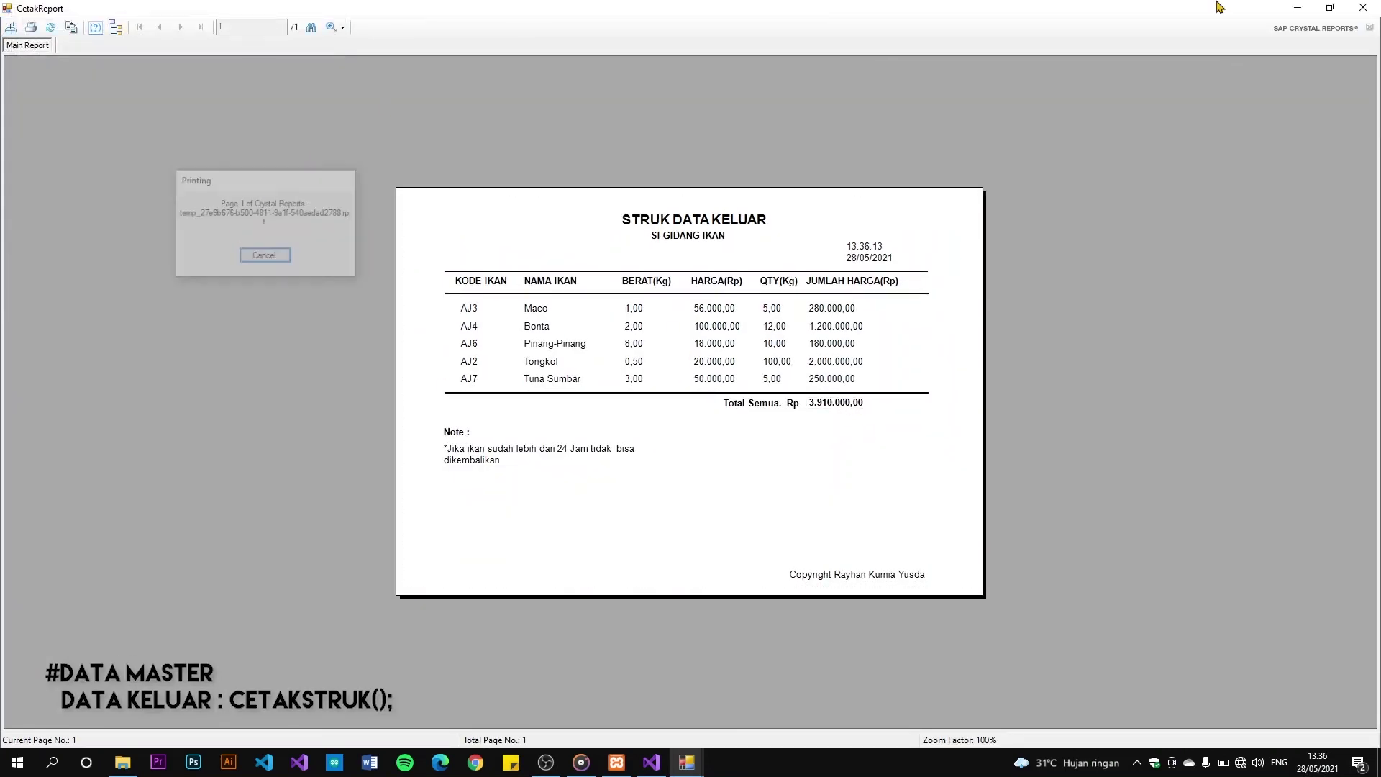
left_click(1363, 7)
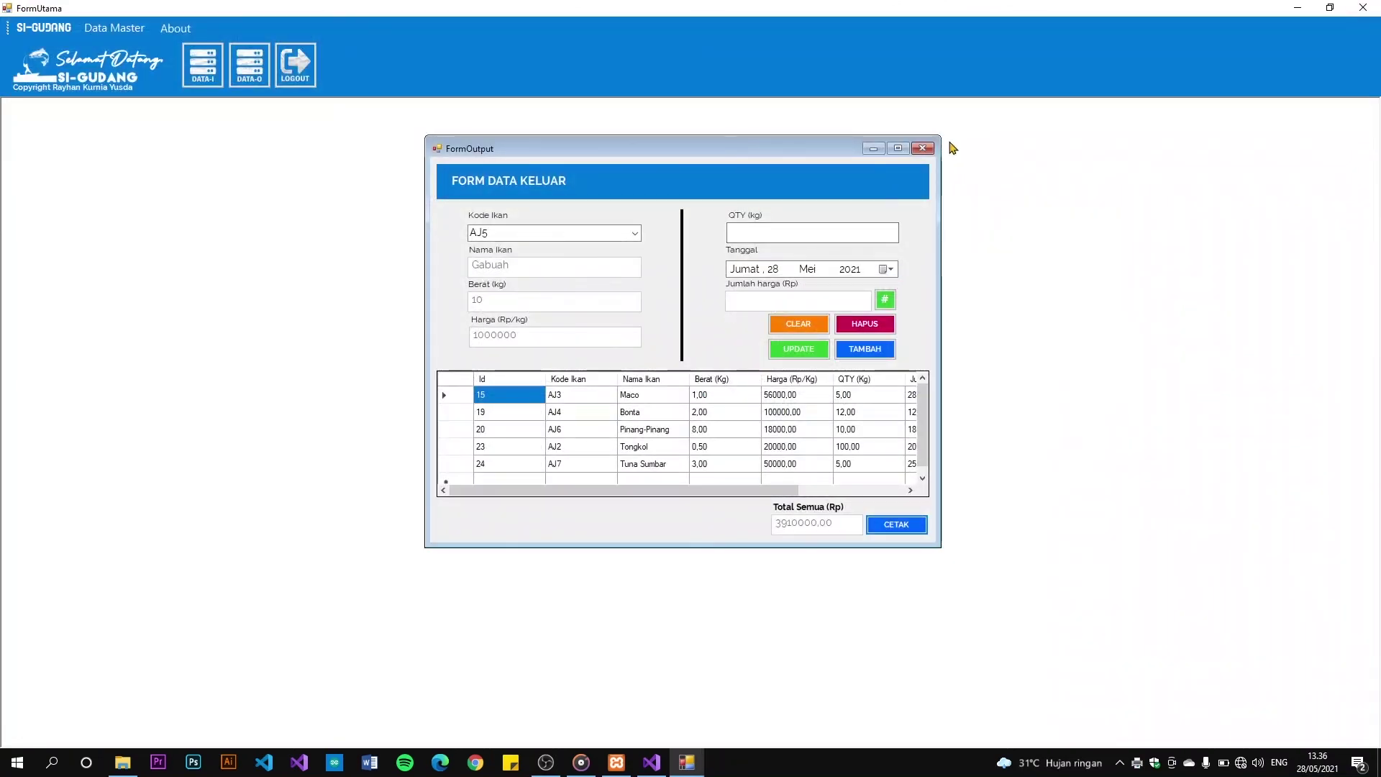
left_click(923, 149)
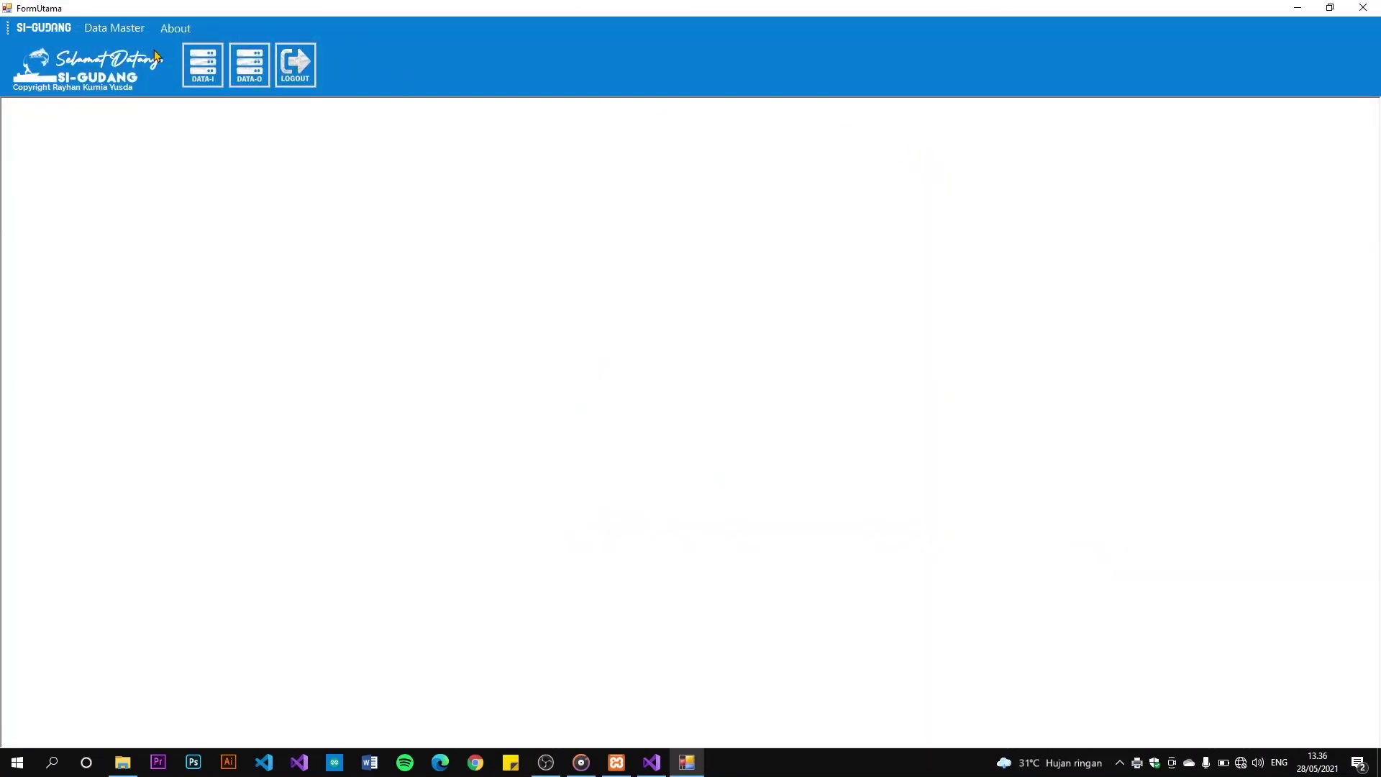
View the application's About information in the middle of the workspace and close it
left_click(176, 28)
left_click_drag(373, 150, 838, 162)
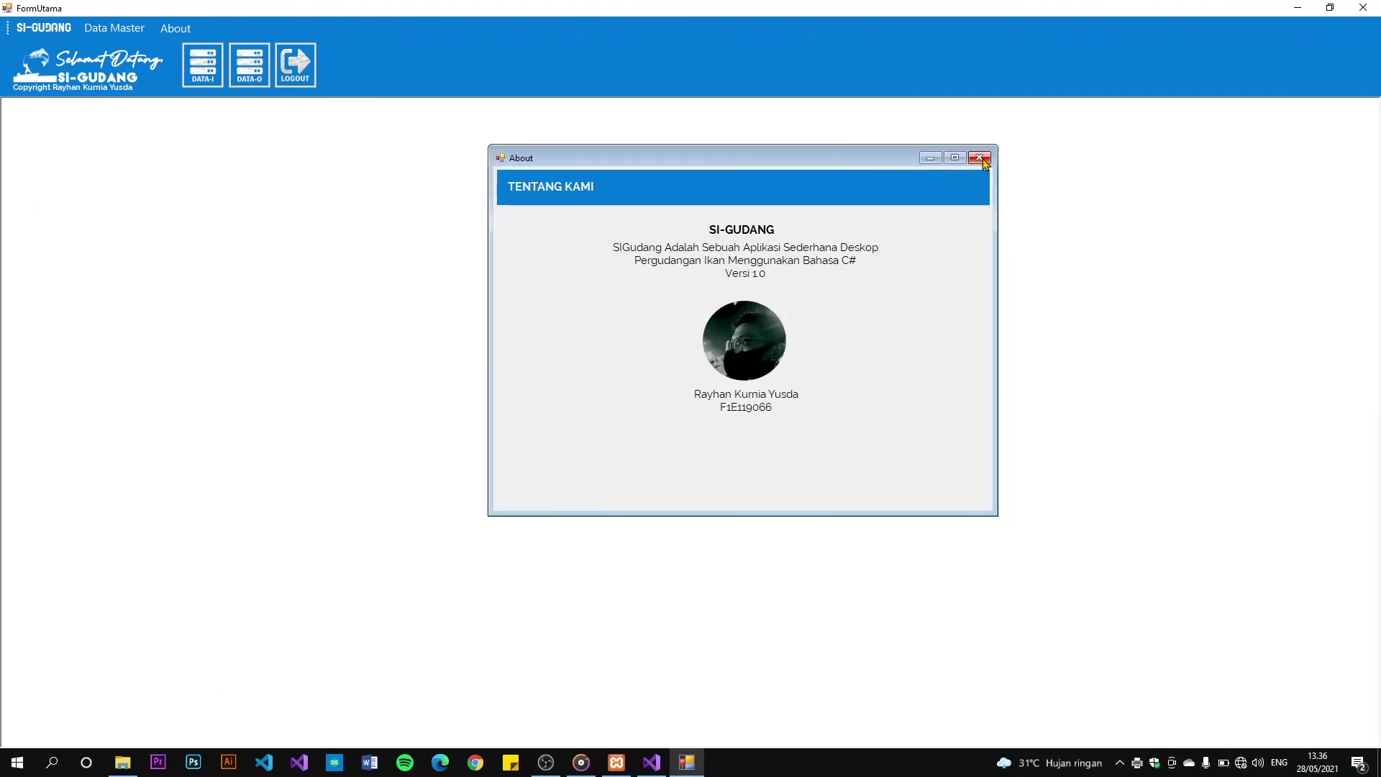
left_click(980, 158)
Log out, declining the first confirmation and accepting the second, and exit the application from the login window
left_click(295, 65)
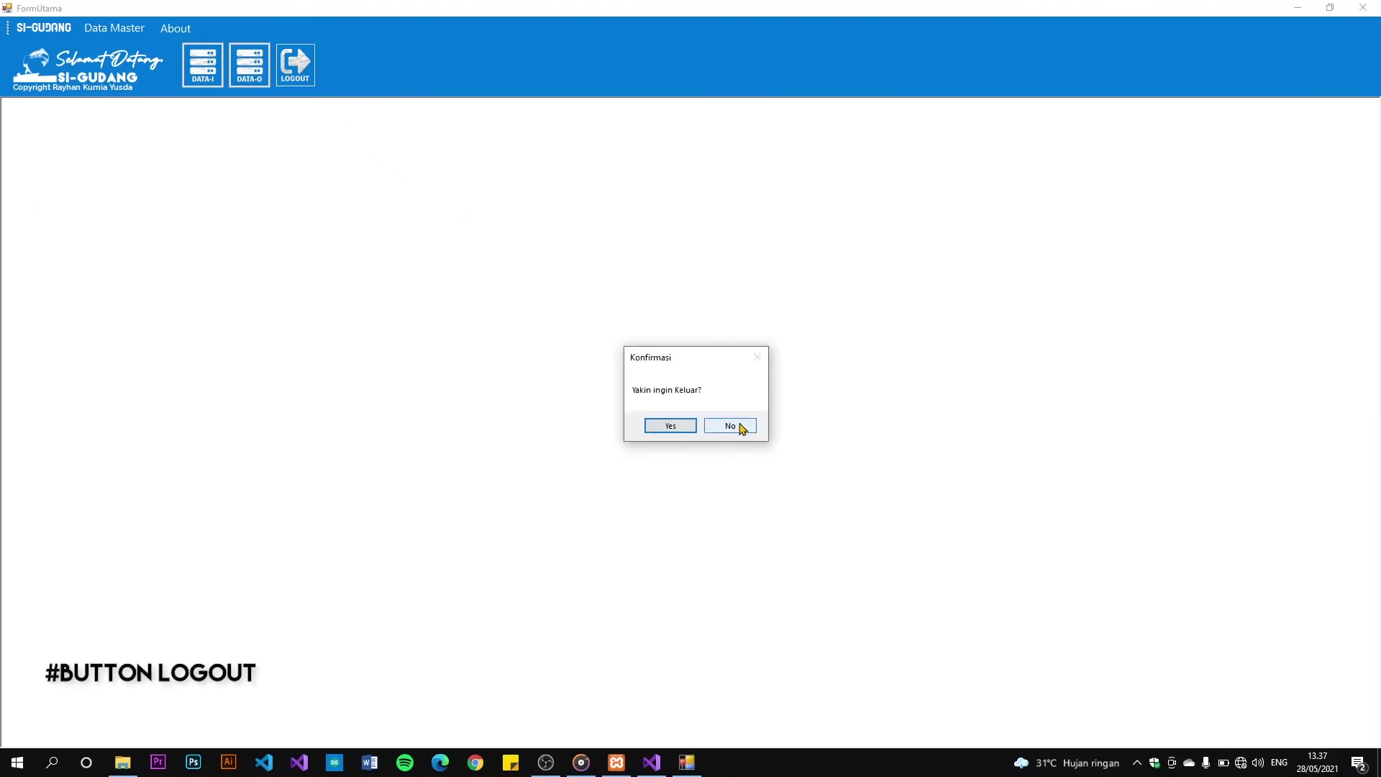
left_click(741, 428)
left_click(295, 64)
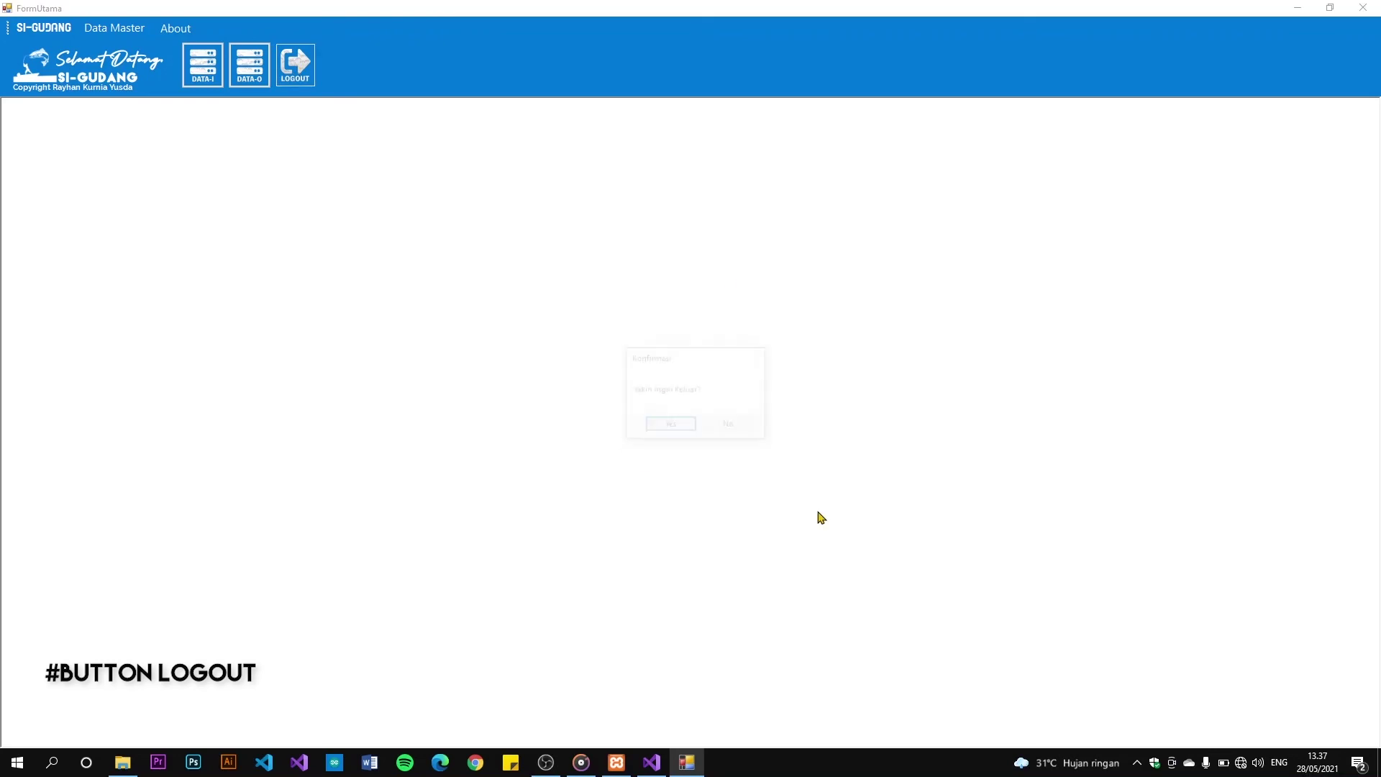
left_click(674, 426)
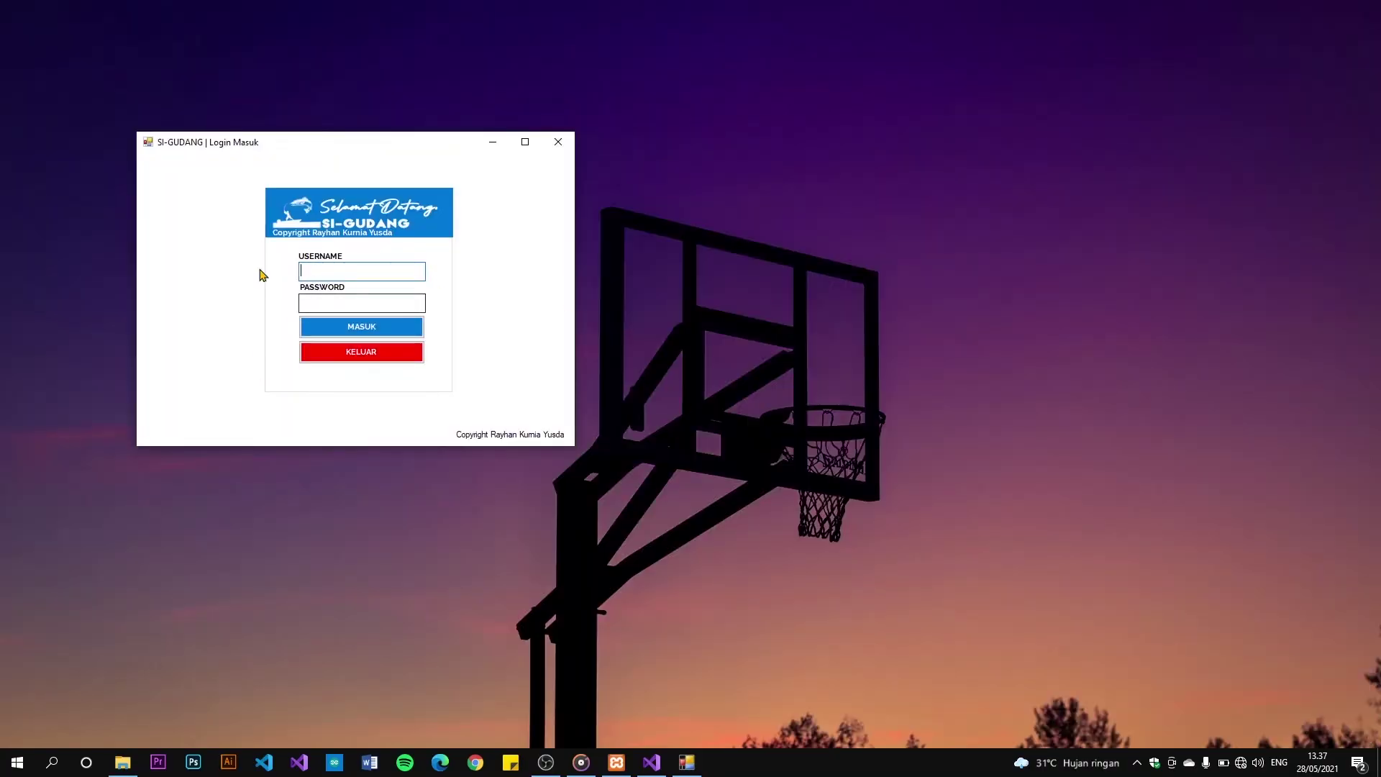
left_click_drag(344, 154, 687, 181)
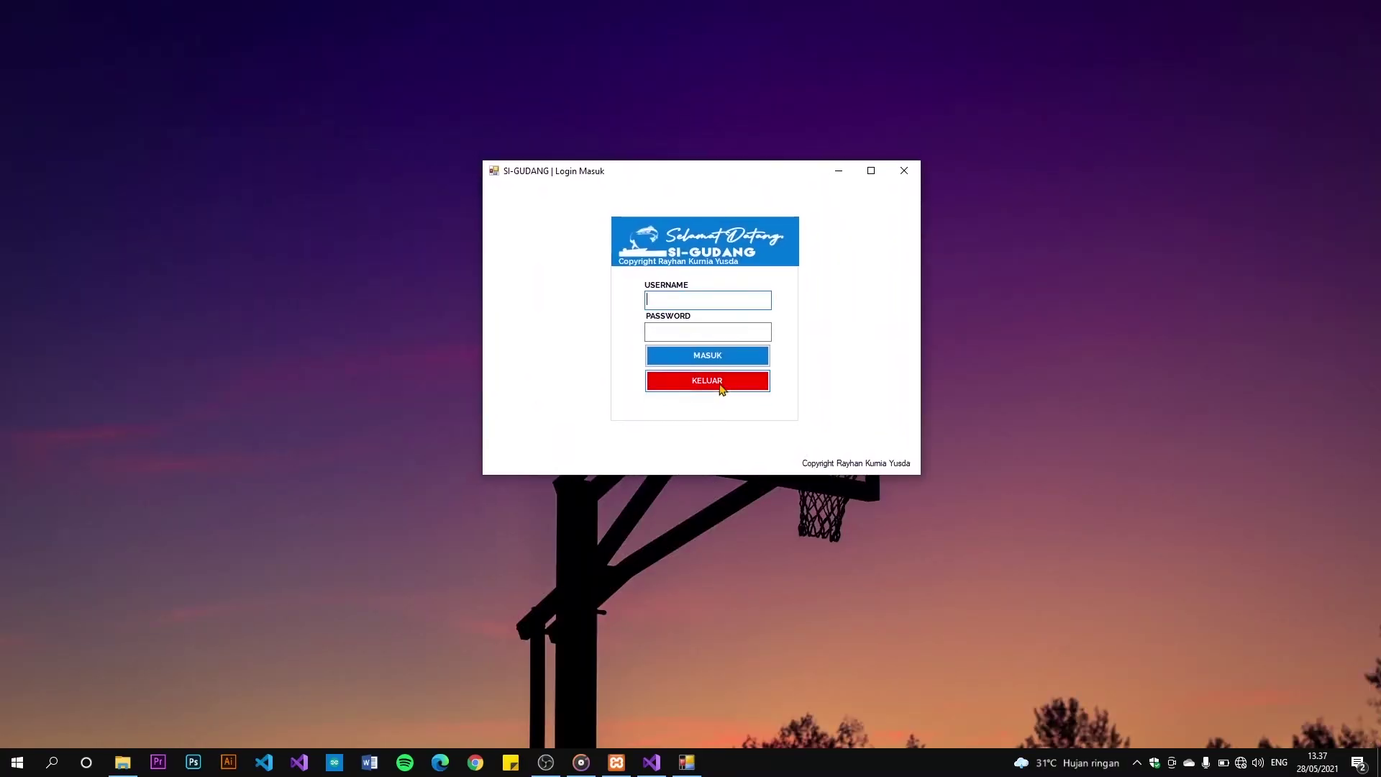
left_click(721, 388)
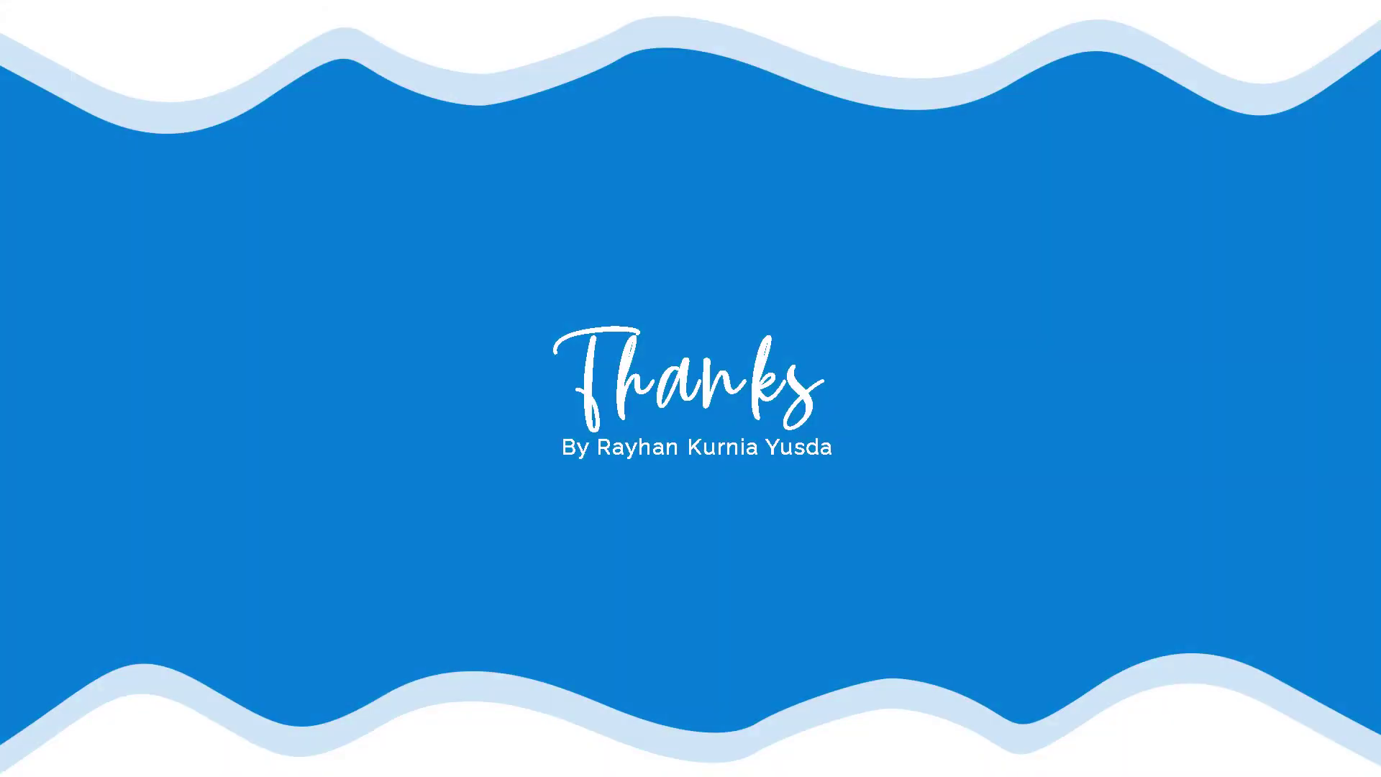